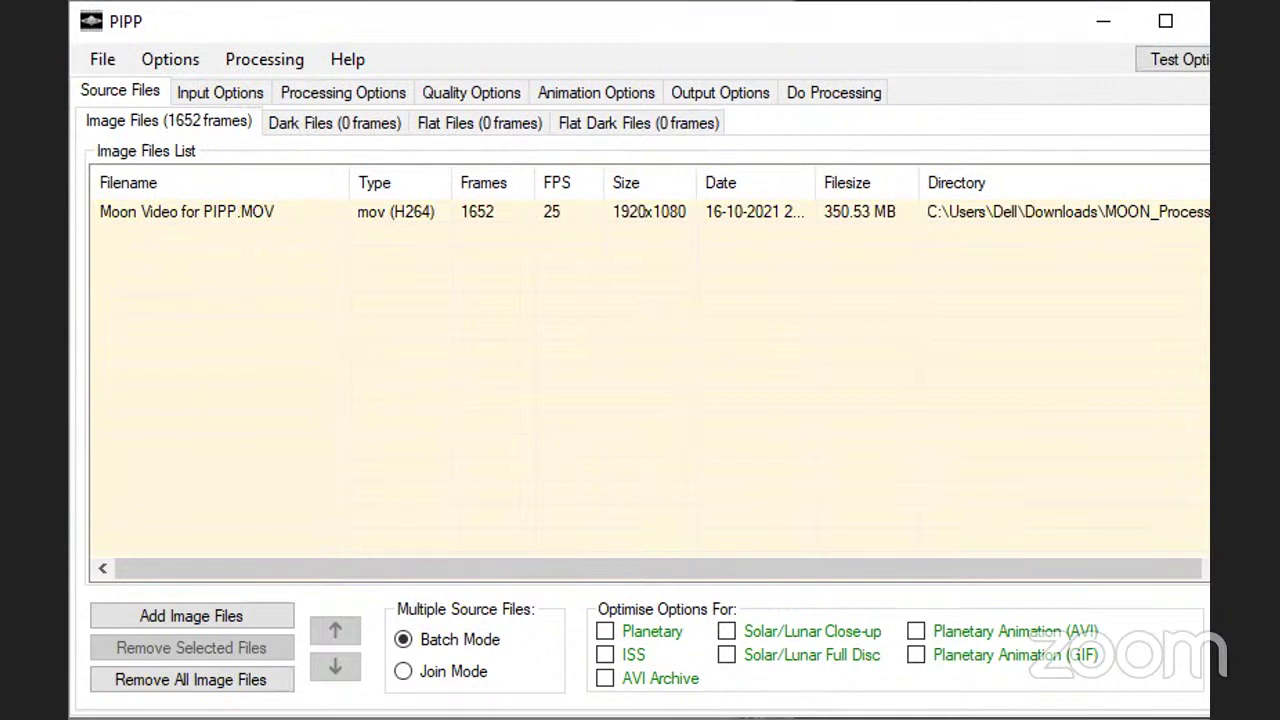
pyautogui.click(102, 62)
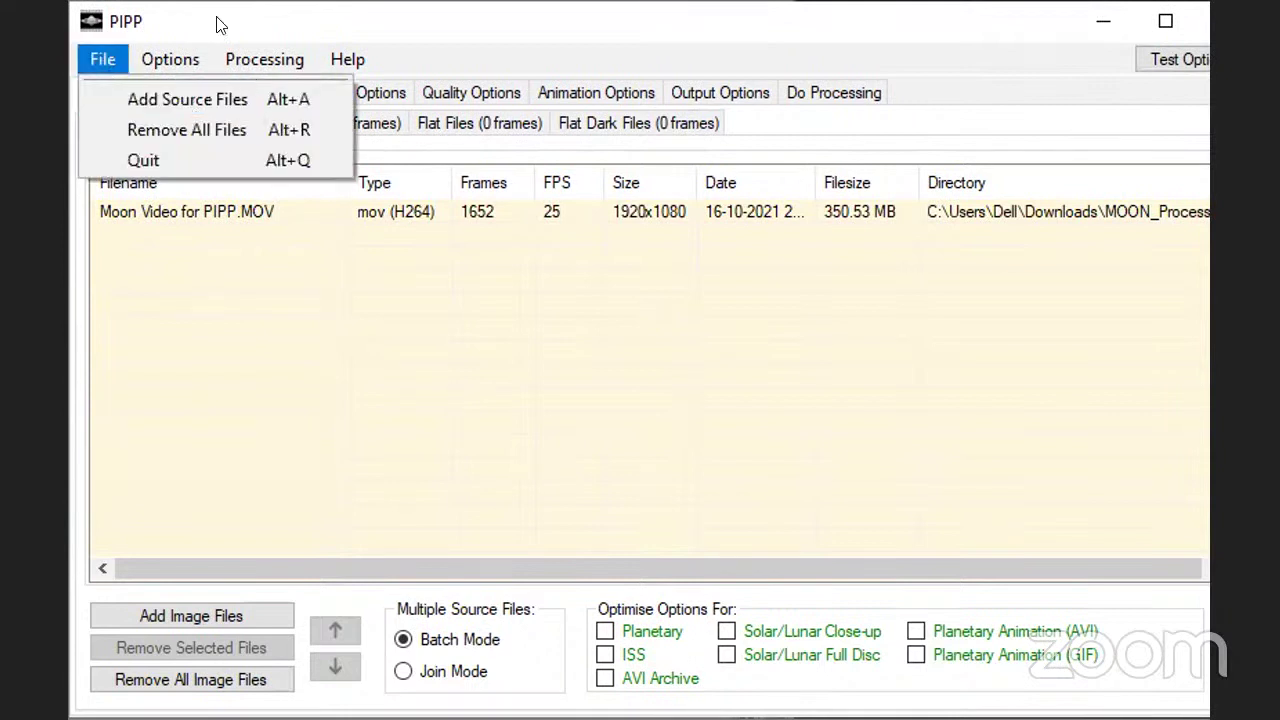
pyautogui.click(549, 426)
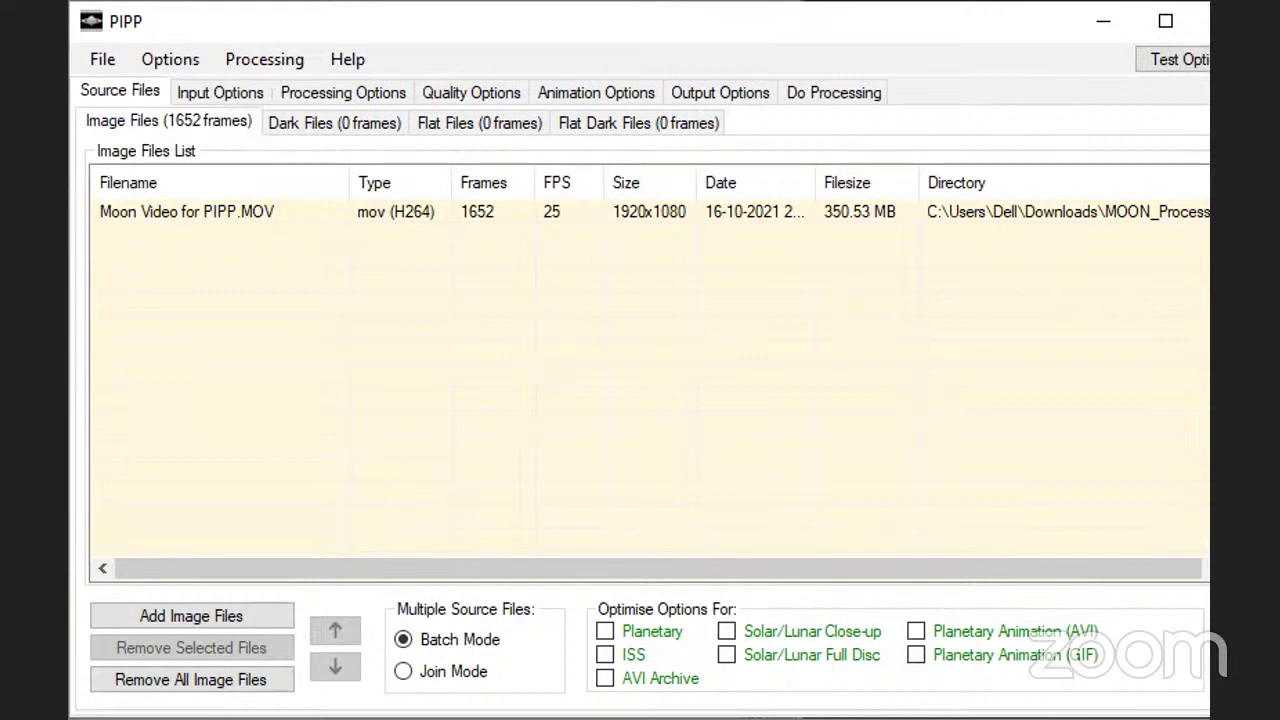
pyautogui.doubleClick(710, 214)
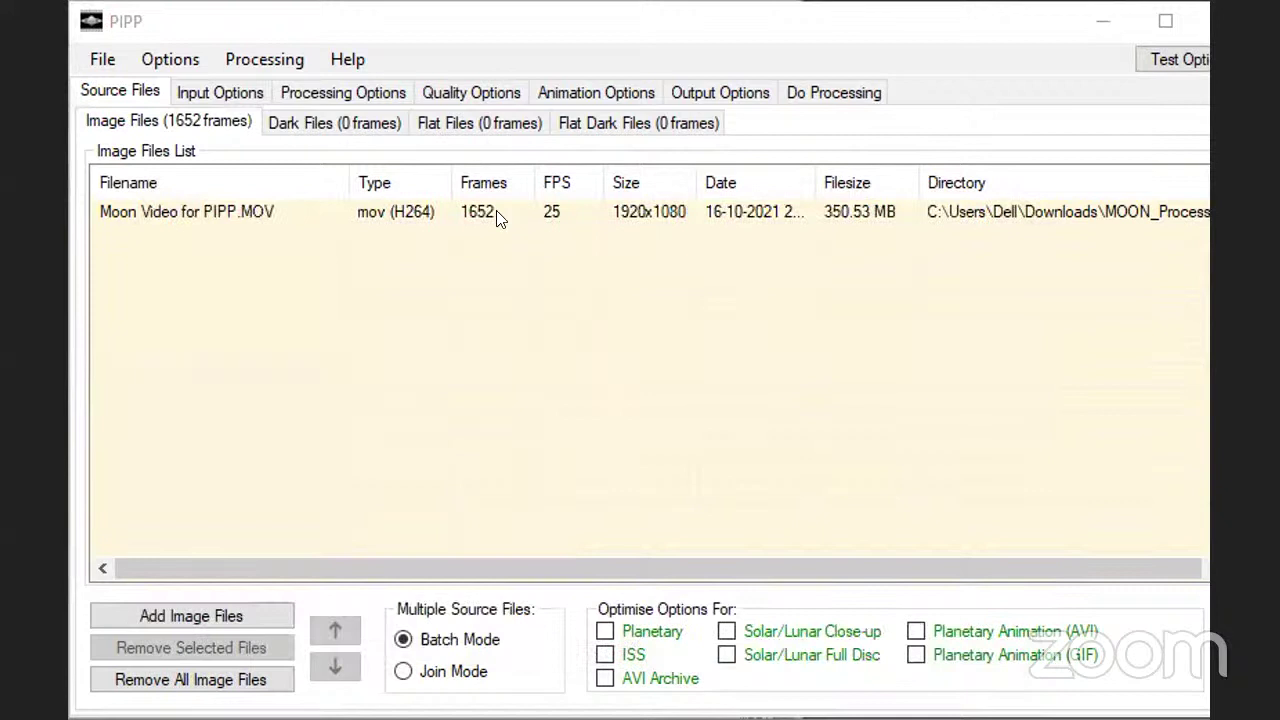
# - Select Moon Video for PIPP.MOV in the source list and optimise the options for Solar/Lunar Full Disc
pyautogui.click(502, 214)
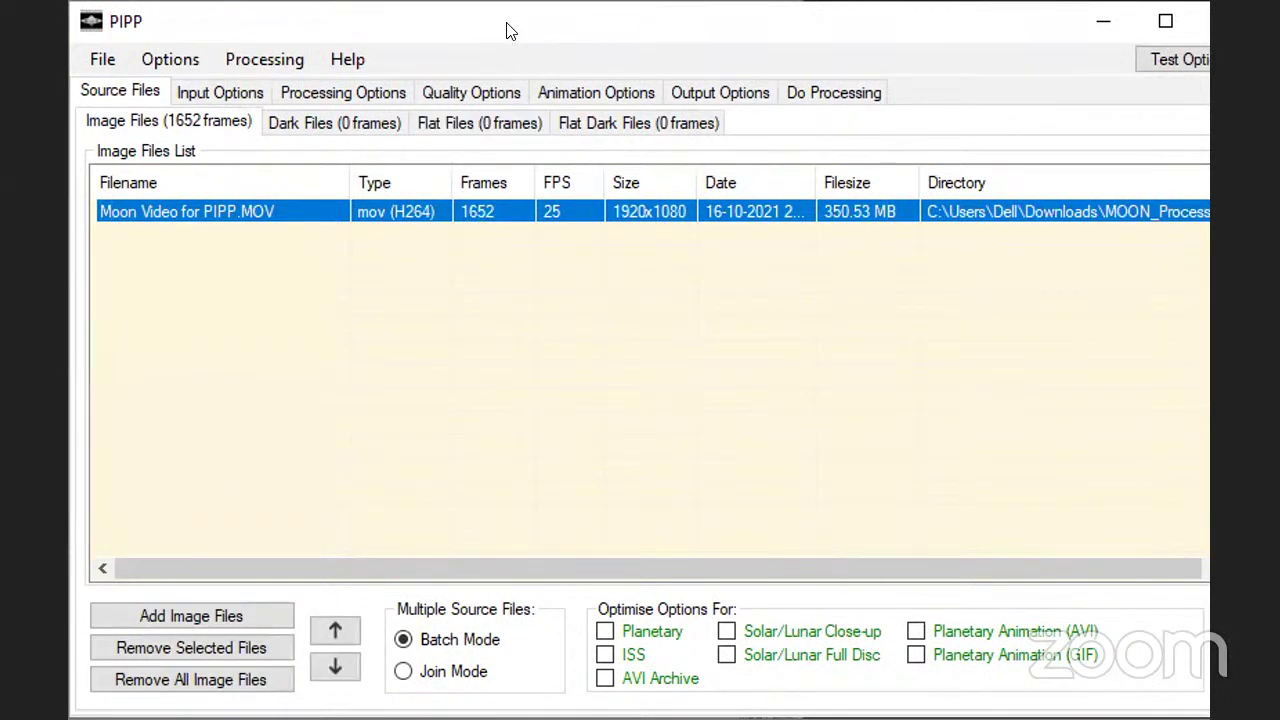
pyautogui.moveTo(506, 31); pyautogui.dragTo(450, 33)
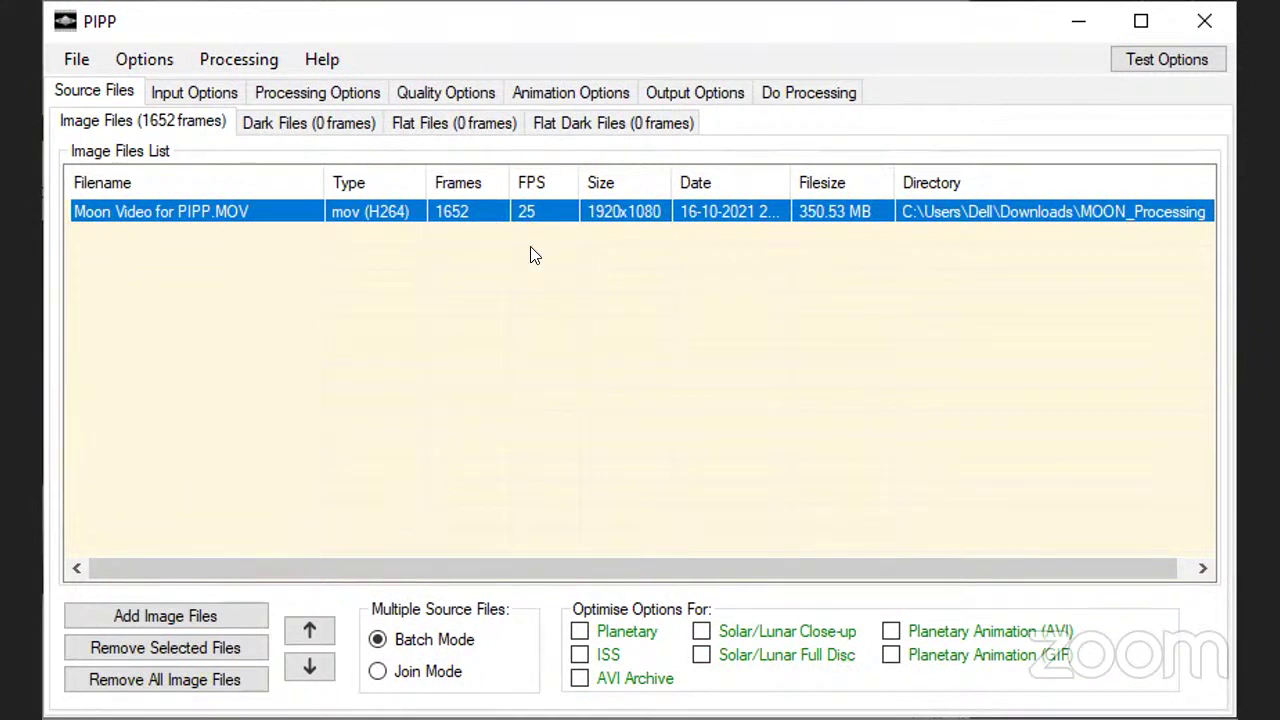
pyautogui.click(701, 655)
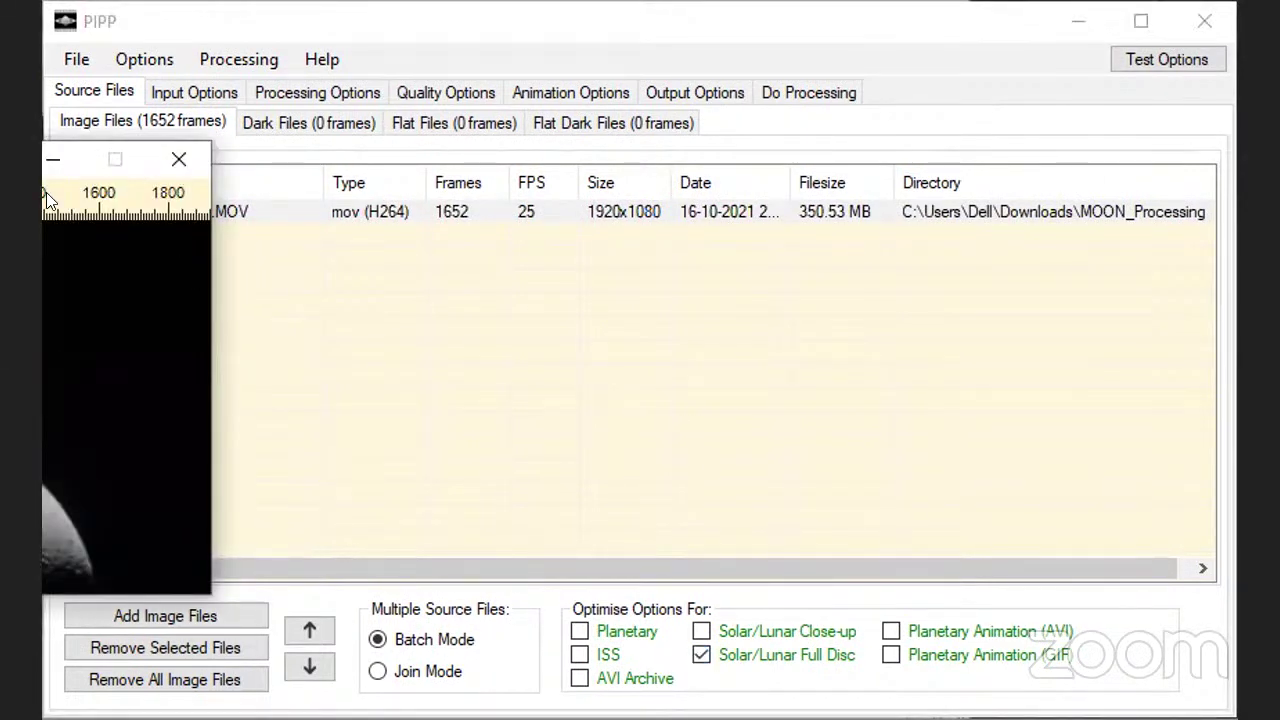
# - Test the object detection threshold on the moon frame from the processing settings, and dismiss the preview
pyautogui.click(328, 94)
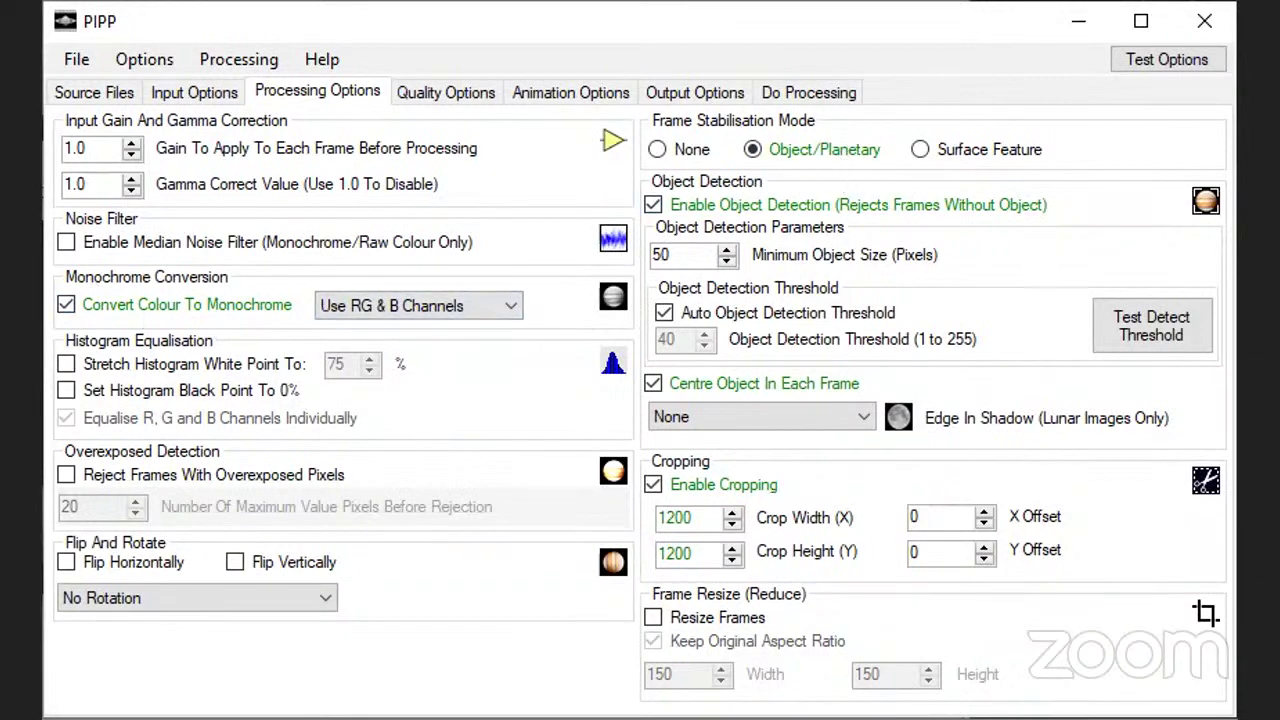
pyautogui.click(80, 100)
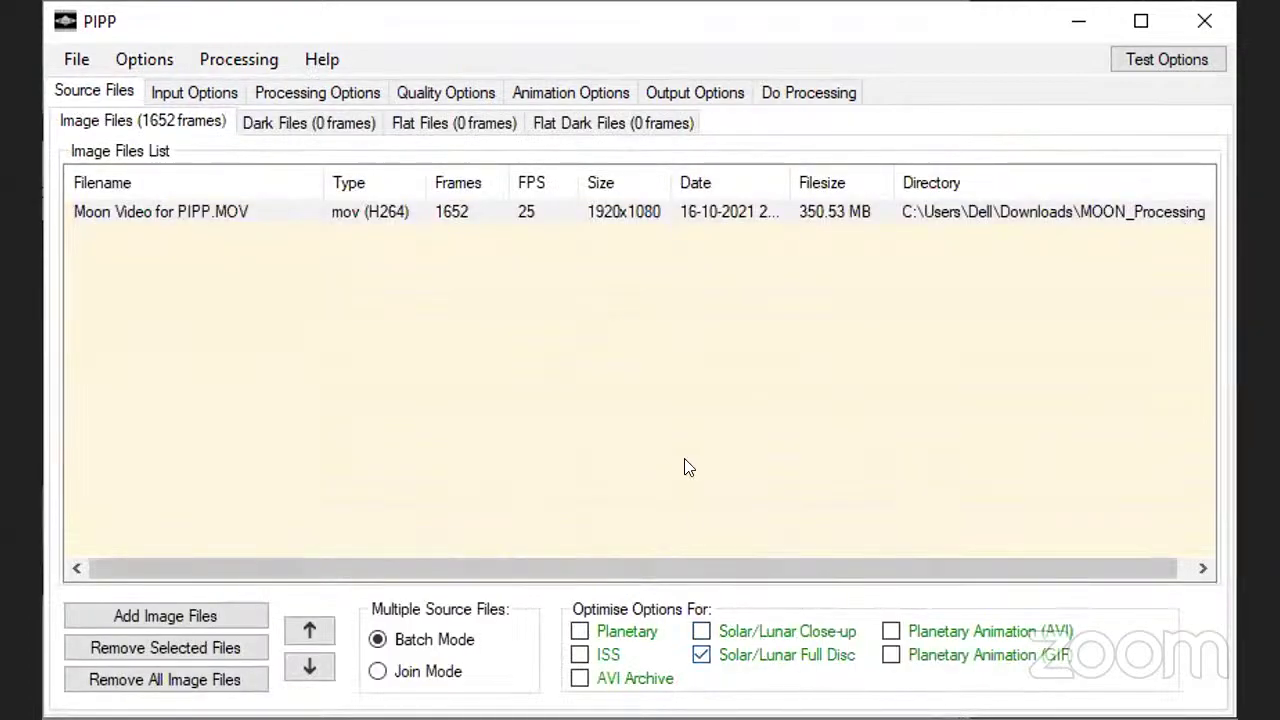
pyautogui.click(345, 93)
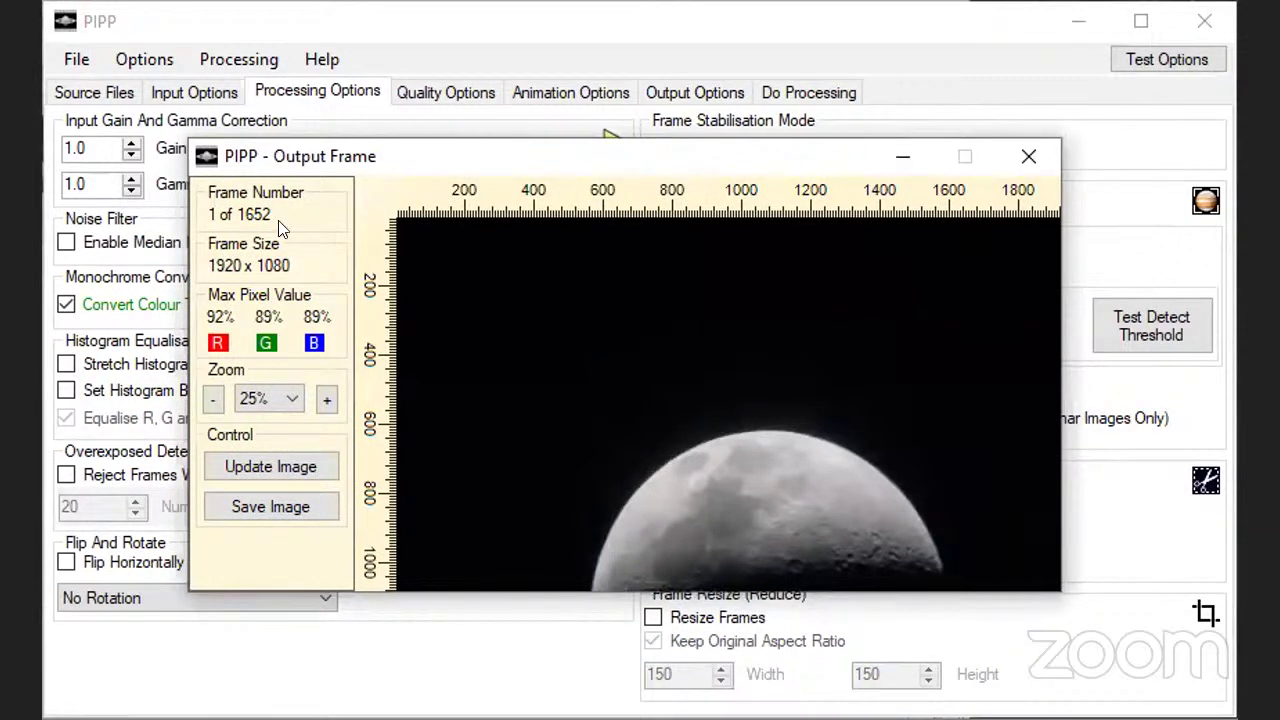
pyautogui.click(1137, 332)
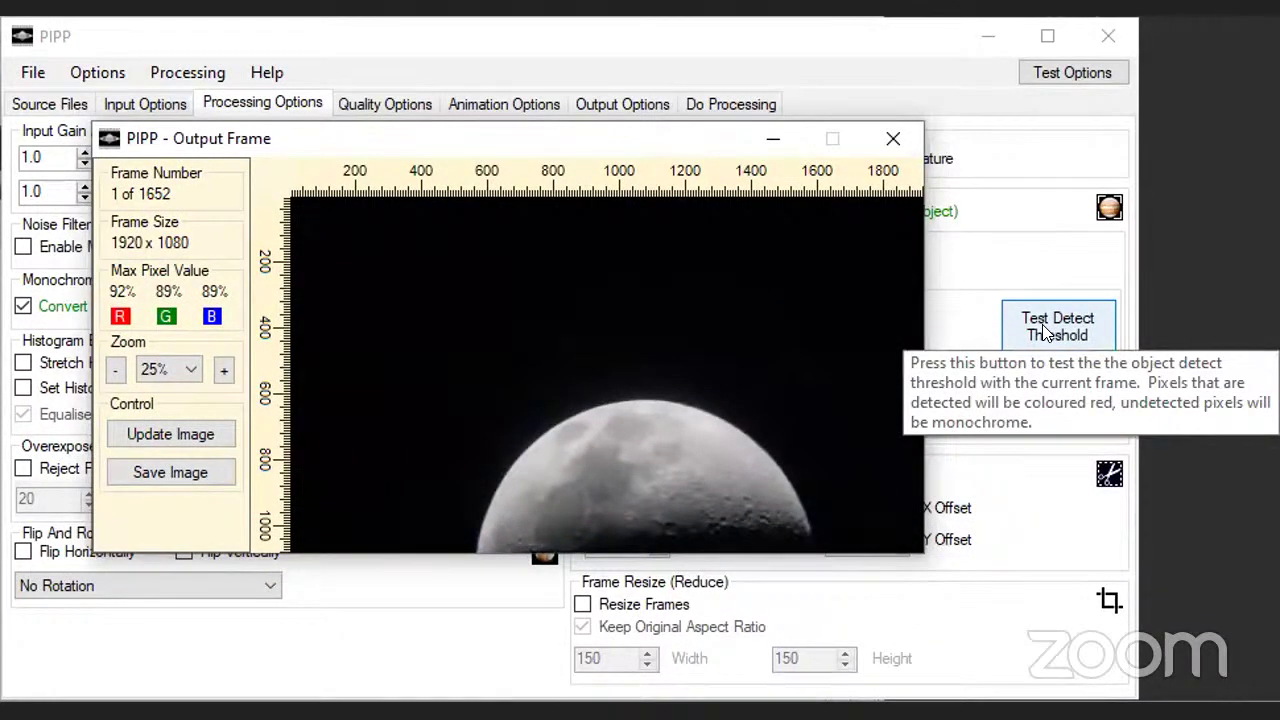
pyautogui.click(1045, 333)
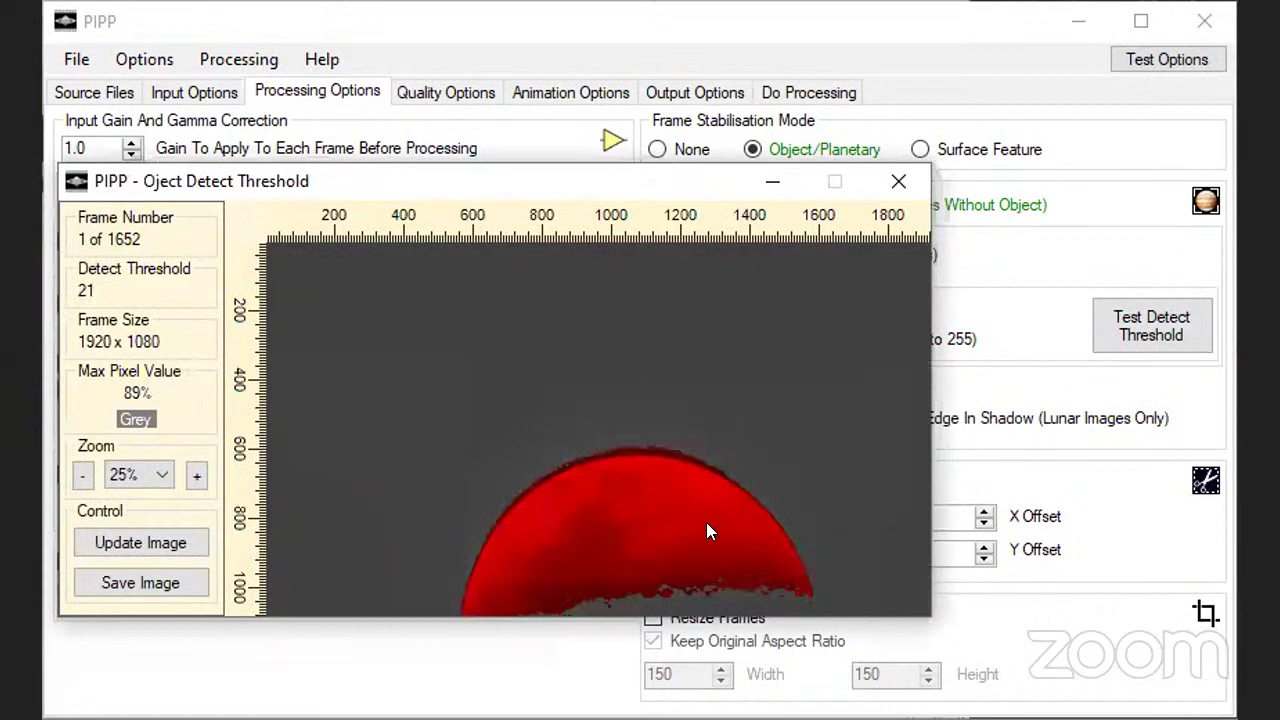
pyautogui.moveTo(648, 186); pyautogui.dragTo(42, 233)
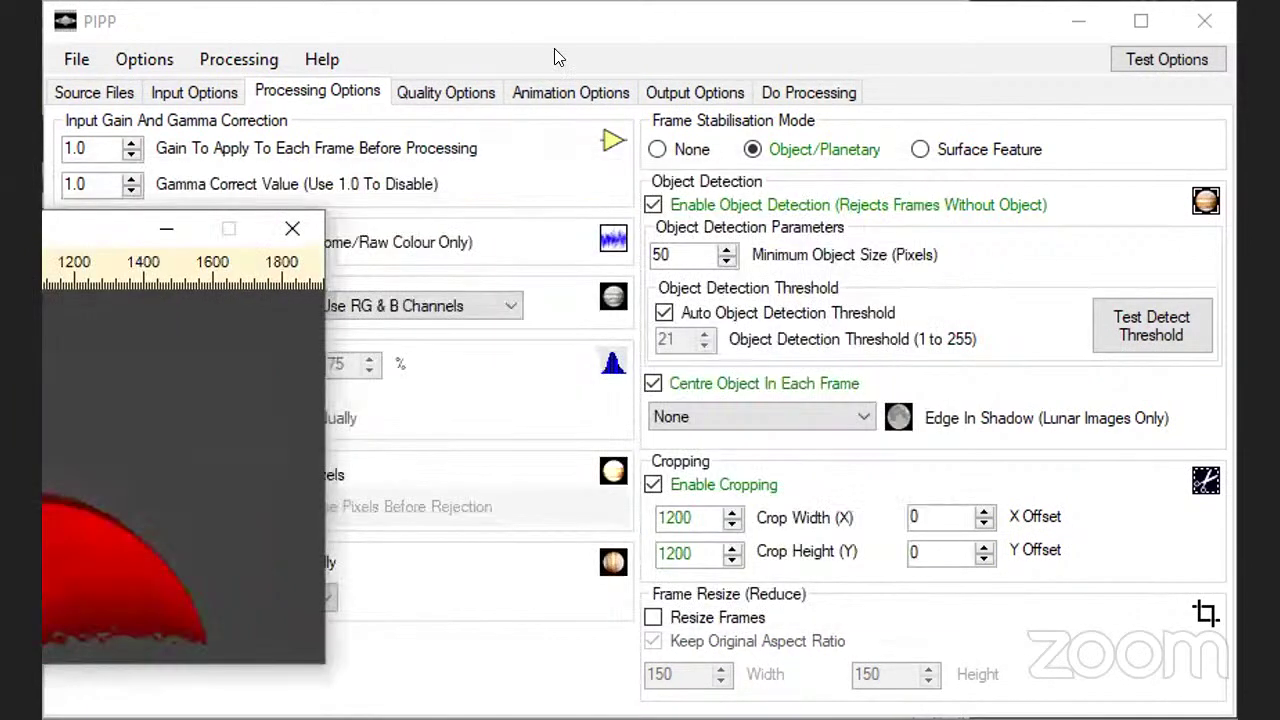
pyautogui.click(619, 224)
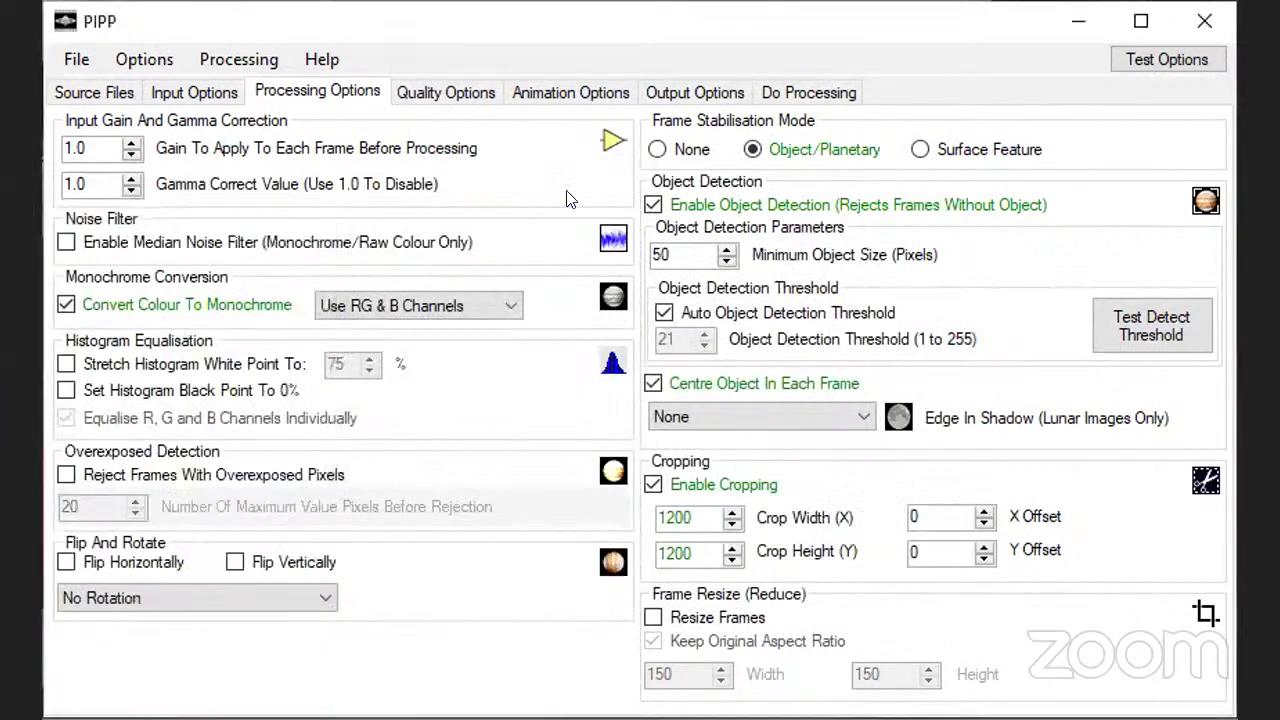
# - Review the quality and animation settings and set the output format to AVI
pyautogui.click(450, 93)
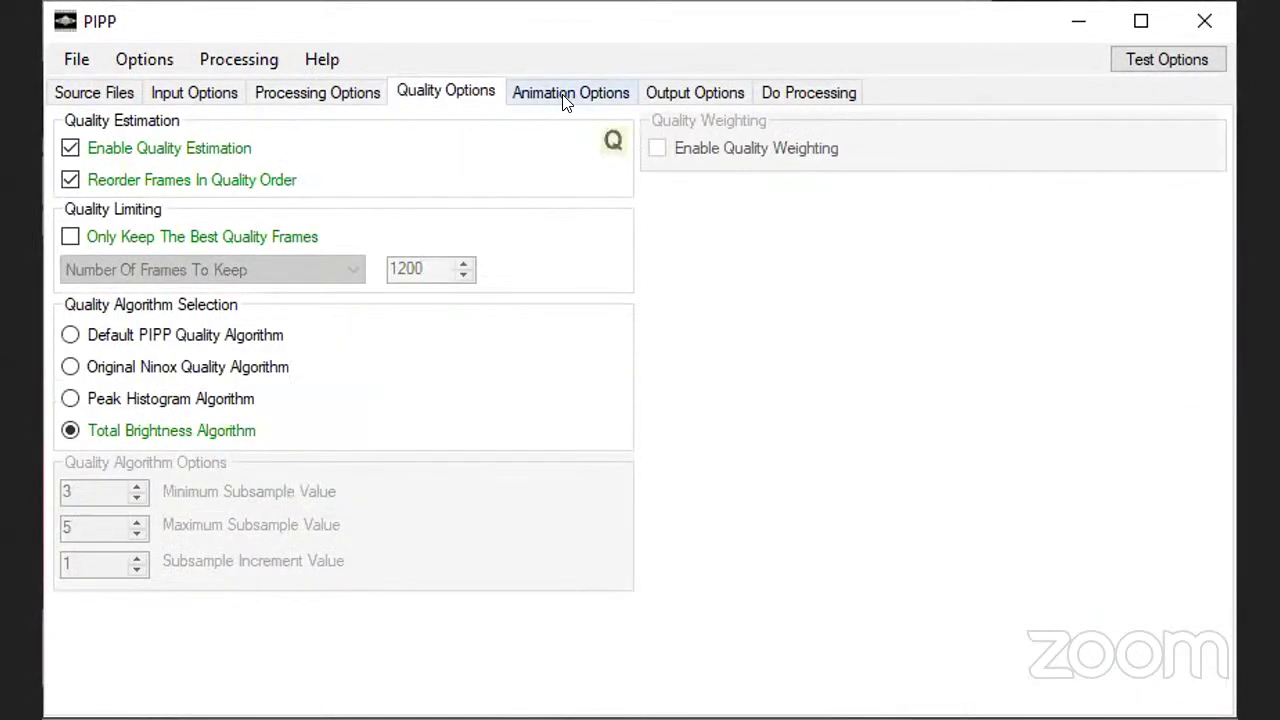
pyautogui.click(567, 100)
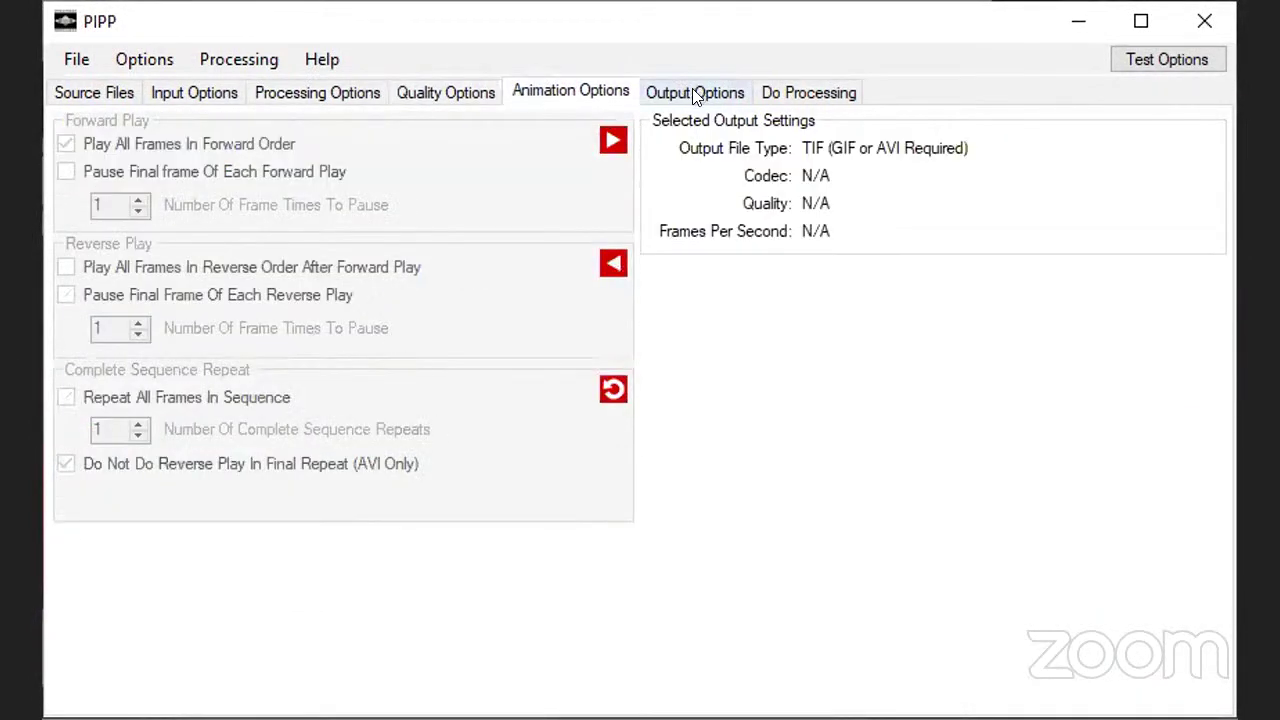
pyautogui.click(699, 92)
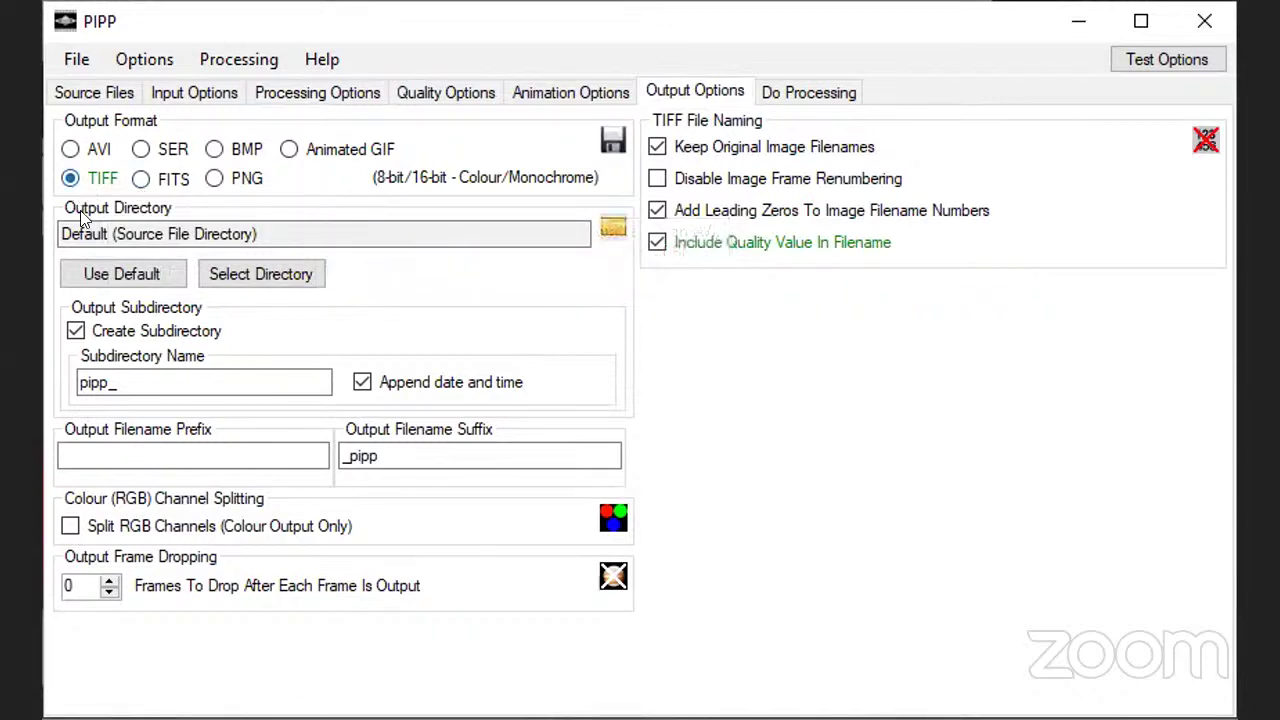
pyautogui.click(99, 152)
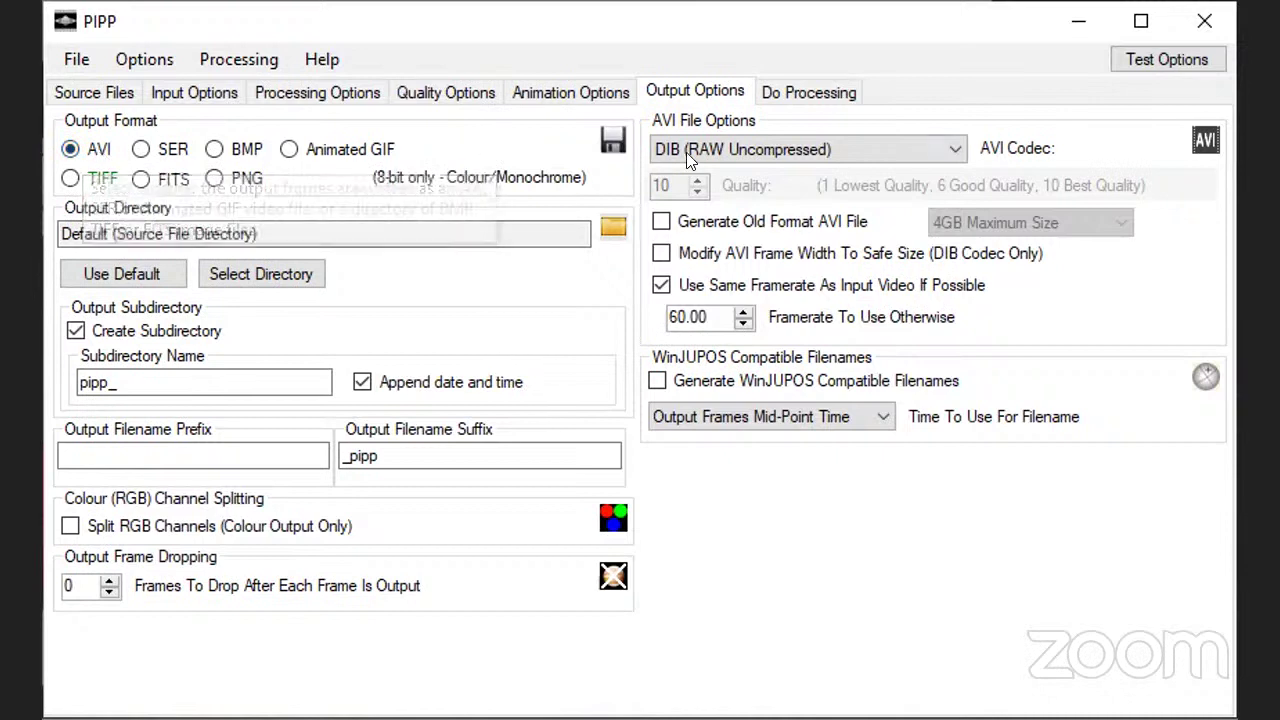
# - Display the processing run controls and the output log
pyautogui.click(808, 93)
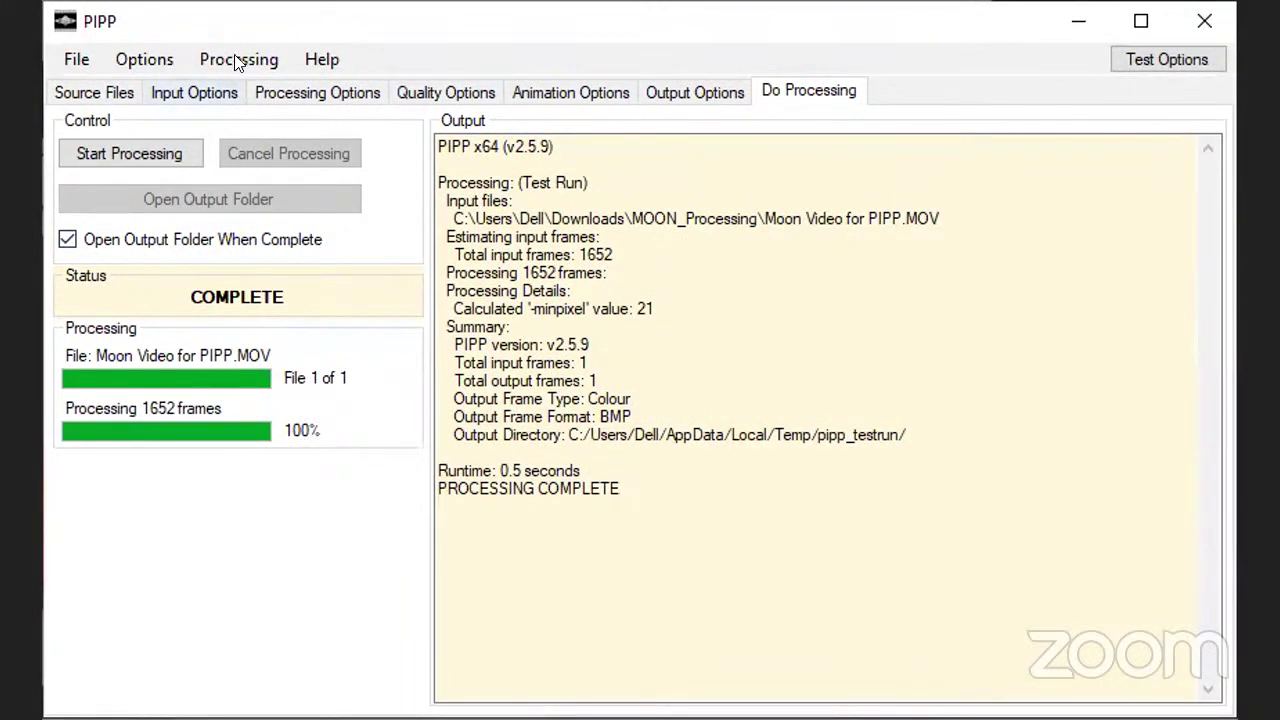
pyautogui.click(78, 60)
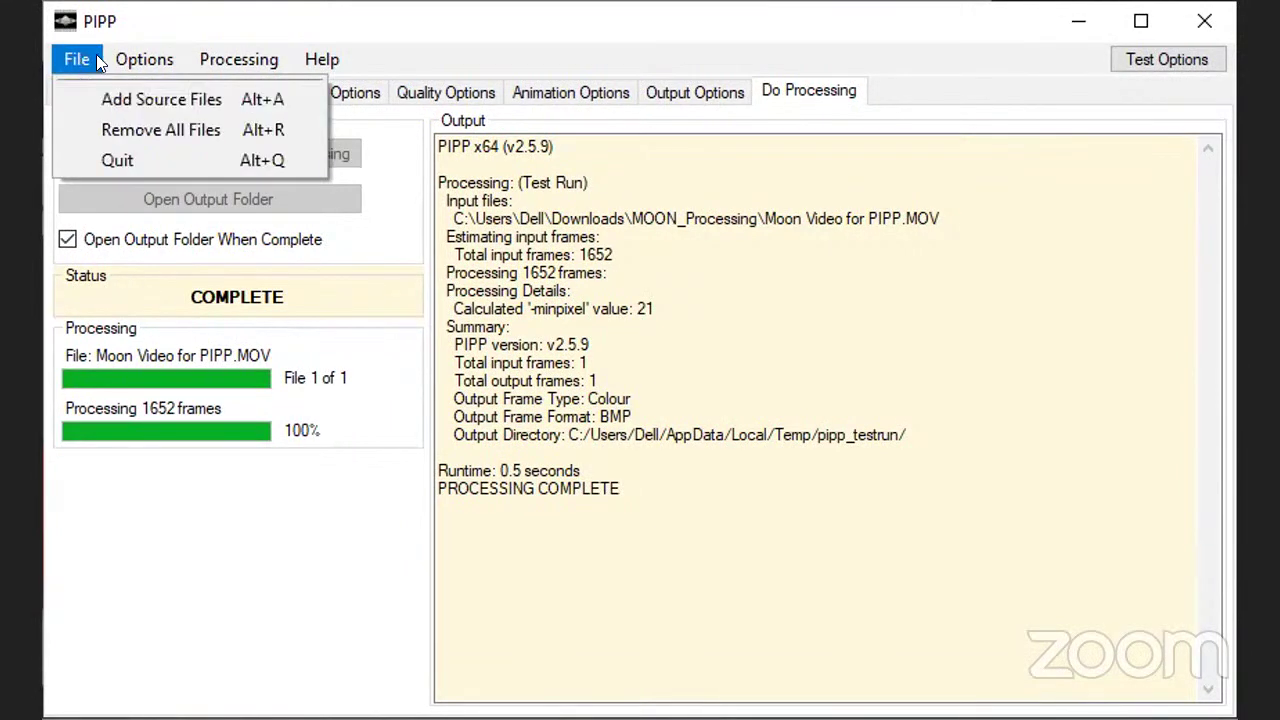
pyautogui.click(96, 54)
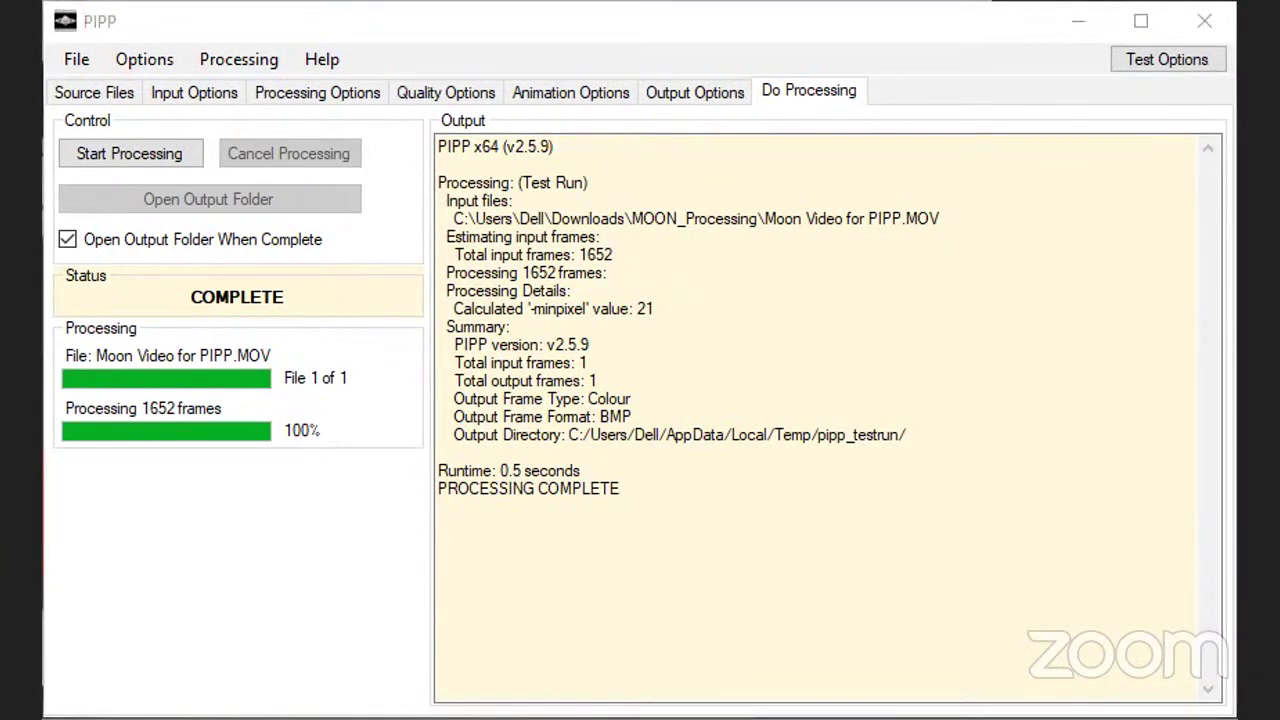
# - Switch to the MOON_Processing folder in File Explorer and locate Moon Video for PIPP_pipp.avi in the pipp_20211016_213518 subfolder
pyautogui.hotkey('alt', 'Tab')
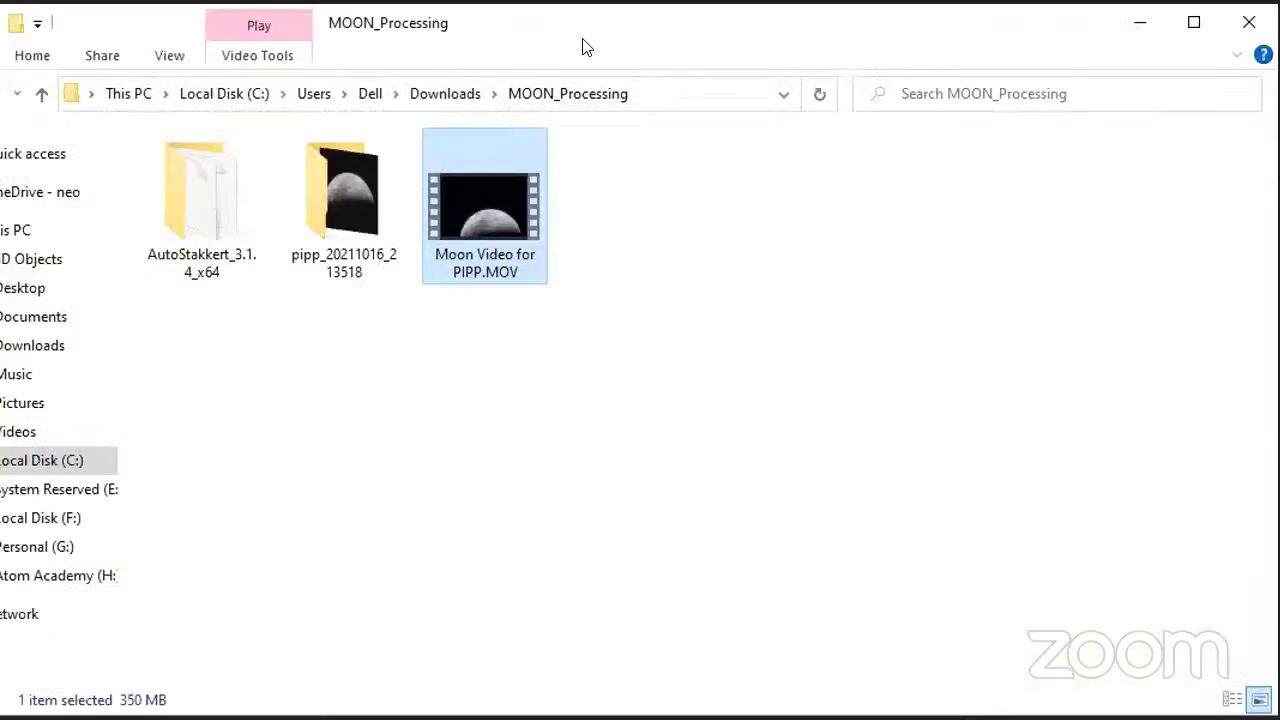
pyautogui.click(565, 271)
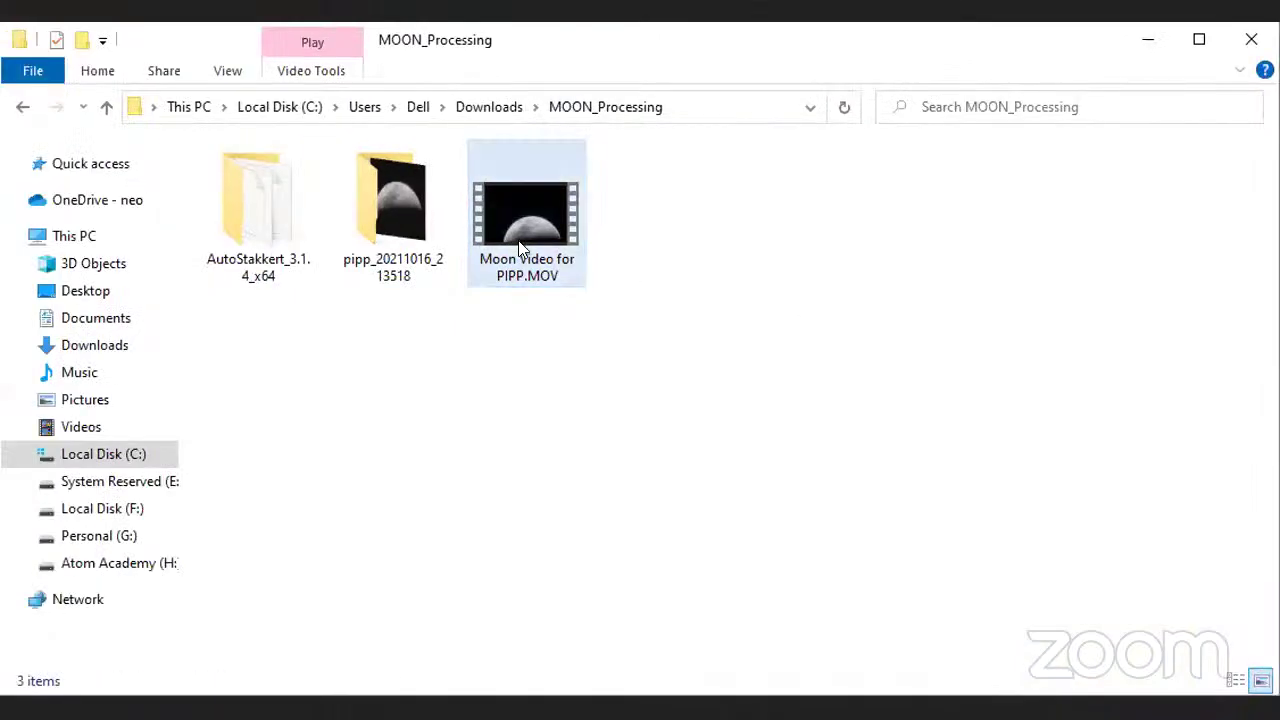
pyautogui.click(518, 249)
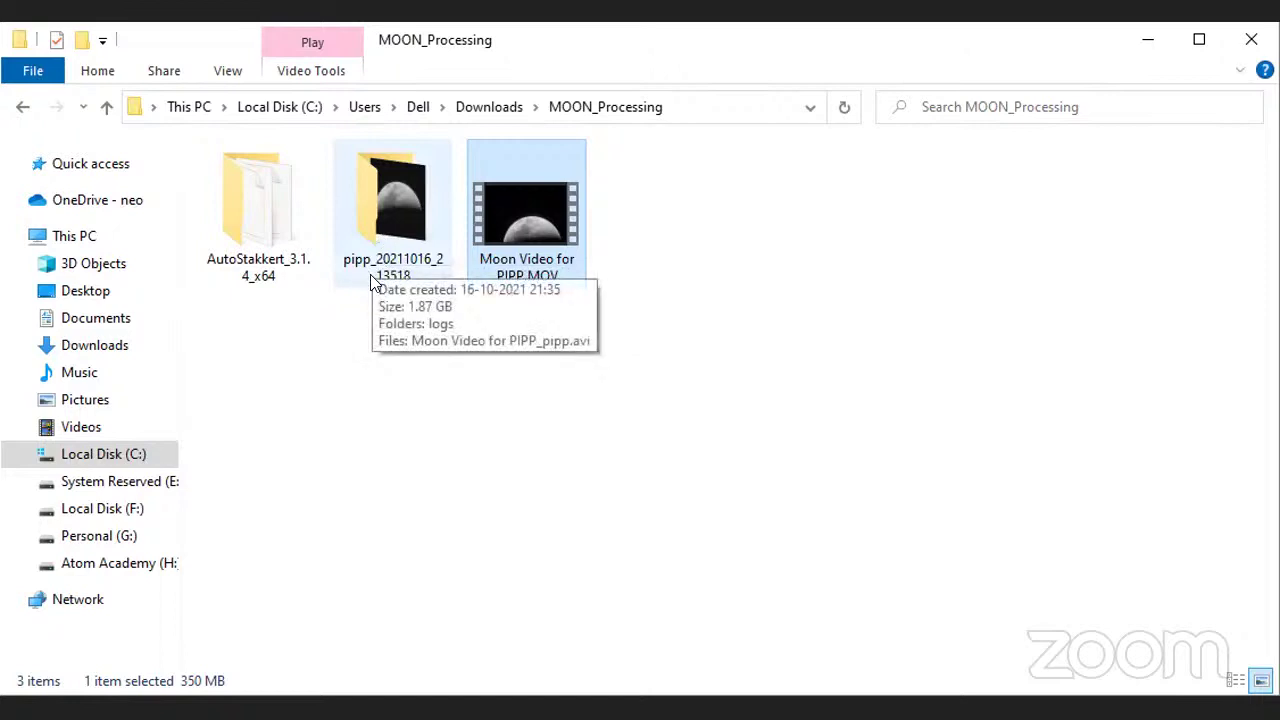
pyautogui.click(372, 236)
pyautogui.doubleClick(372, 234)
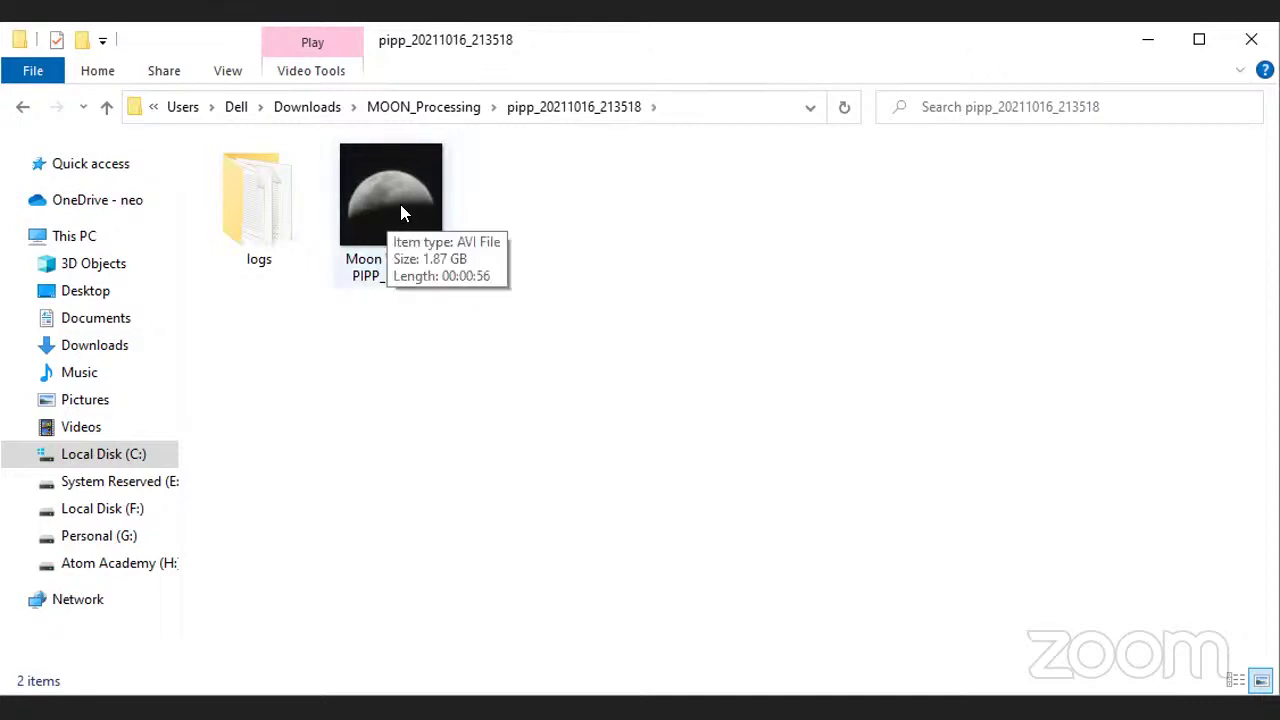
pyautogui.click(430, 106)
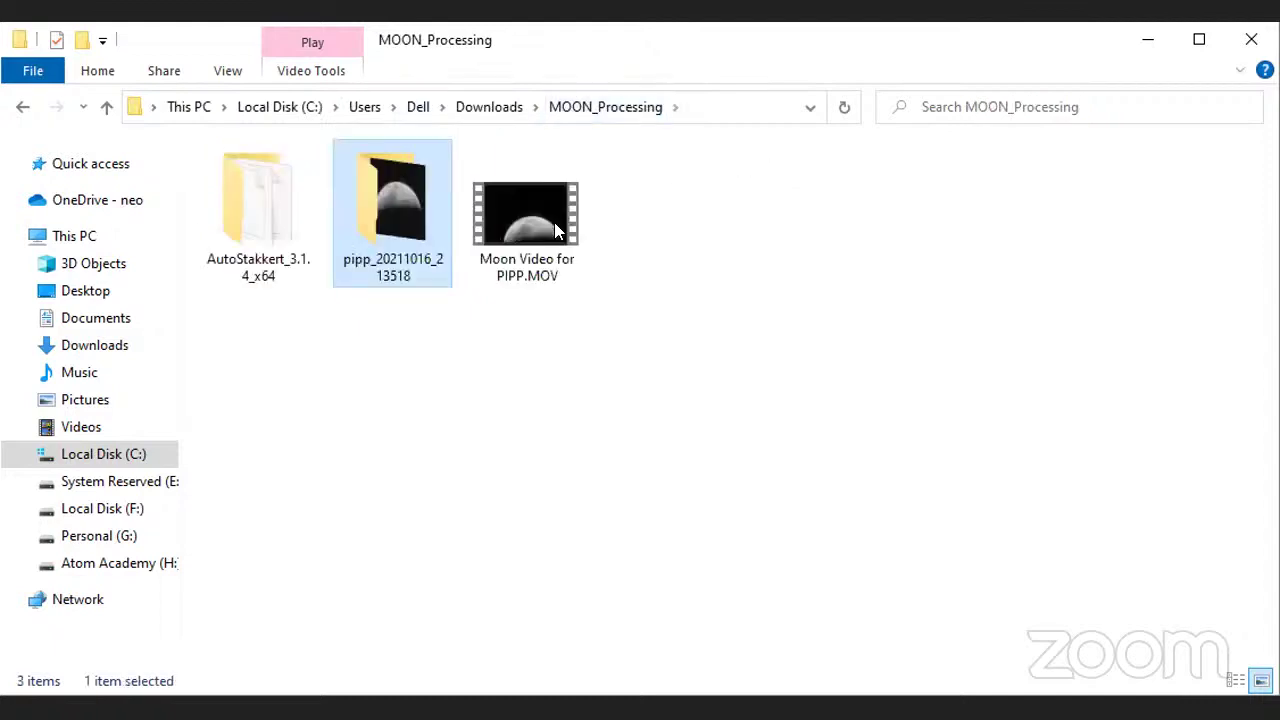
pyautogui.doubleClick(390, 220)
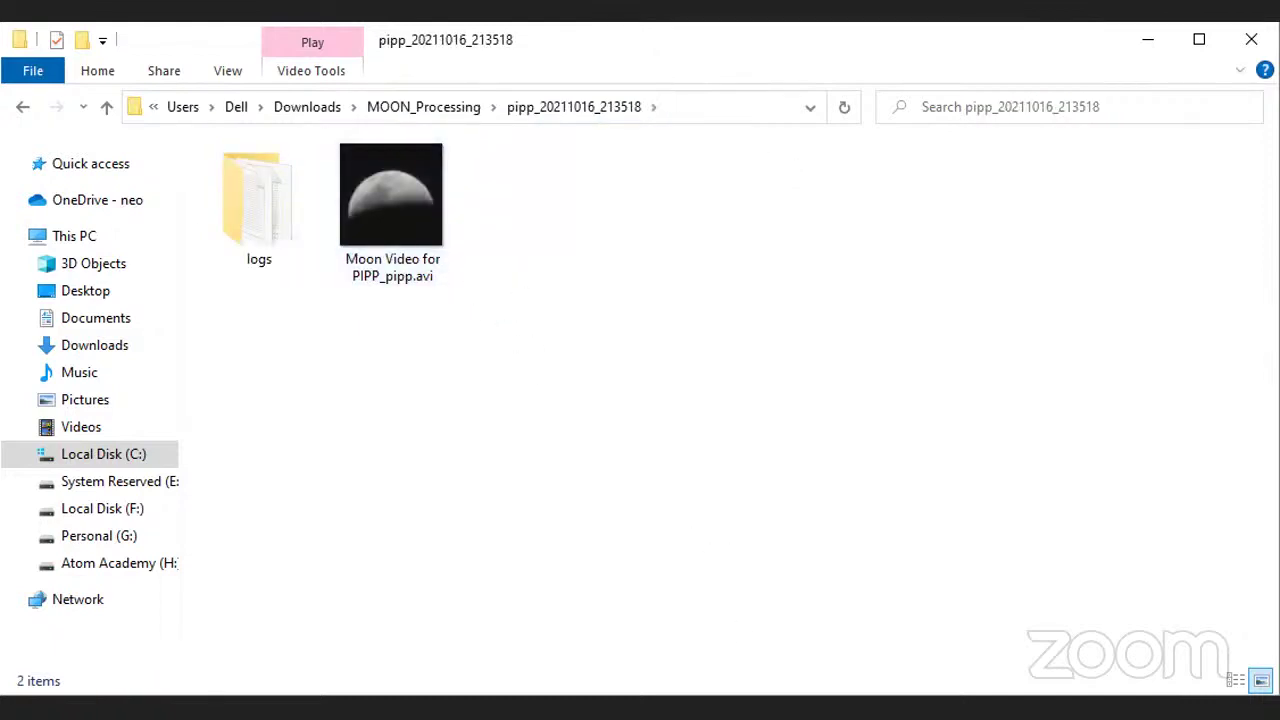
pyautogui.click(390, 240)
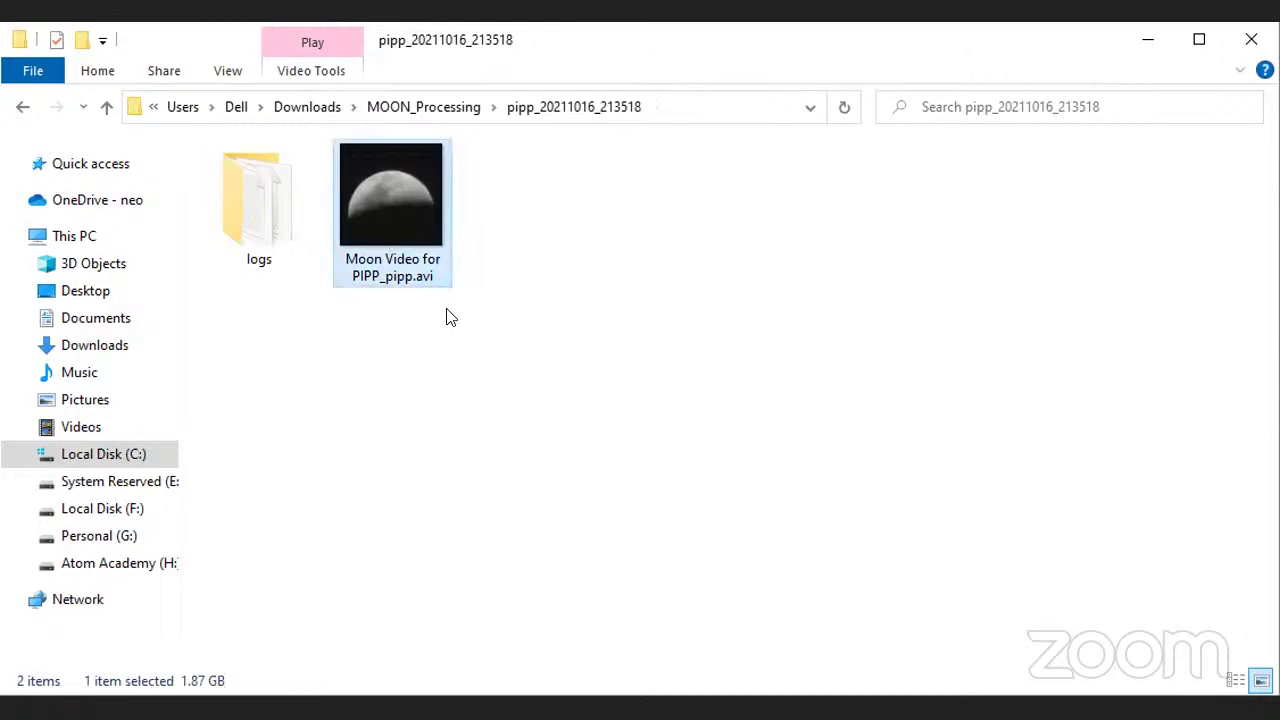
# - Play Moon Video for PIPP_pipp.avi in VLC media player, pause it to examine the centred moon, and close the player
pyautogui.rightClick(390, 226)
pyautogui.moveTo(756, 392)
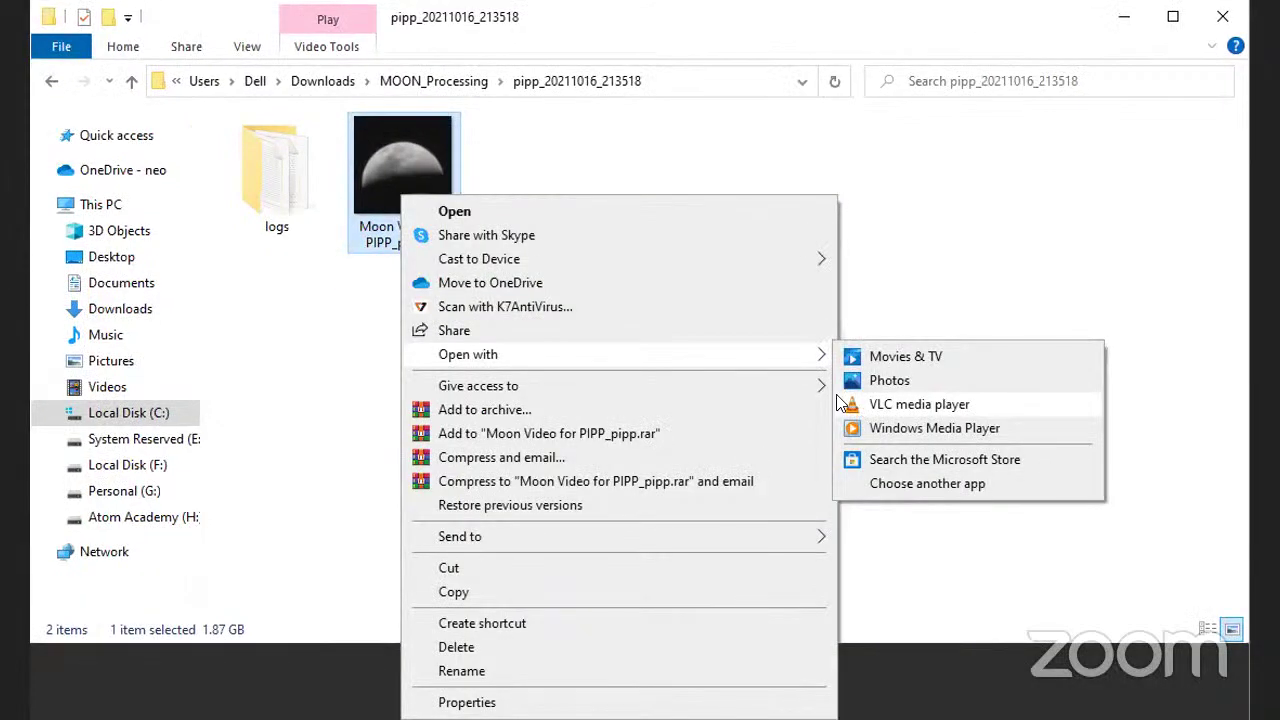
pyautogui.click(845, 404)
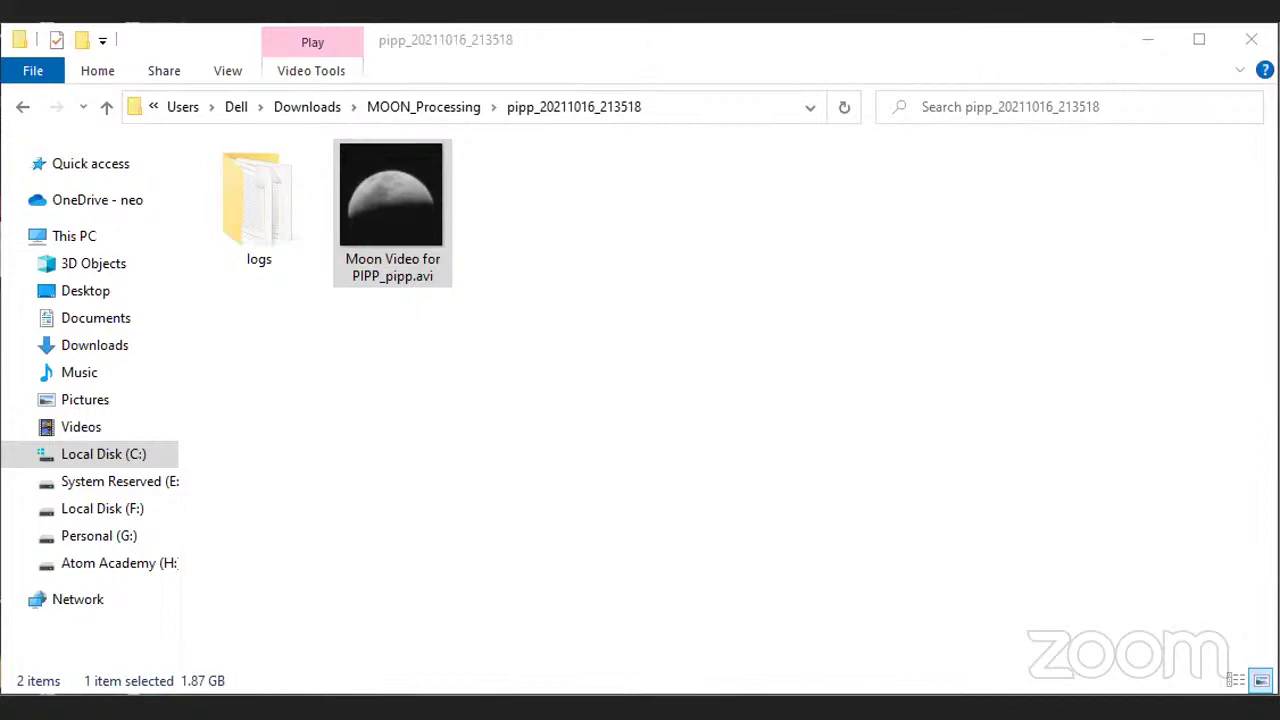
pyautogui.press('space')
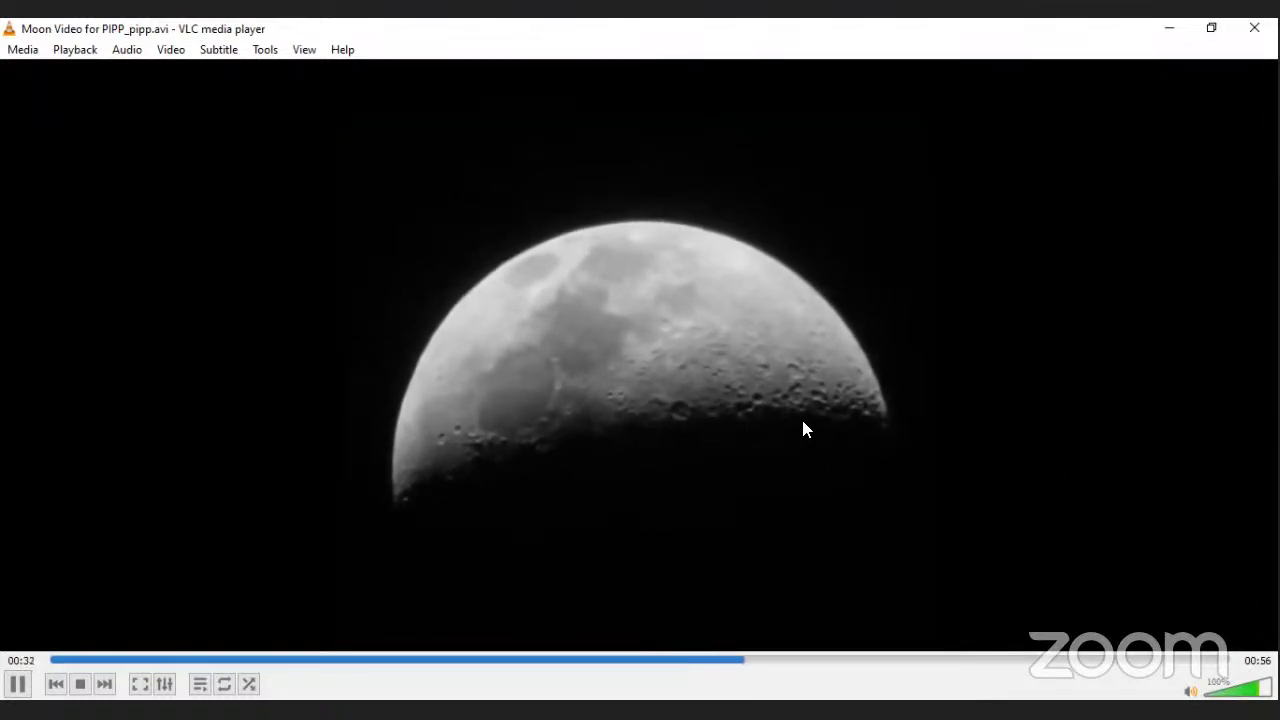
pyautogui.press('space')
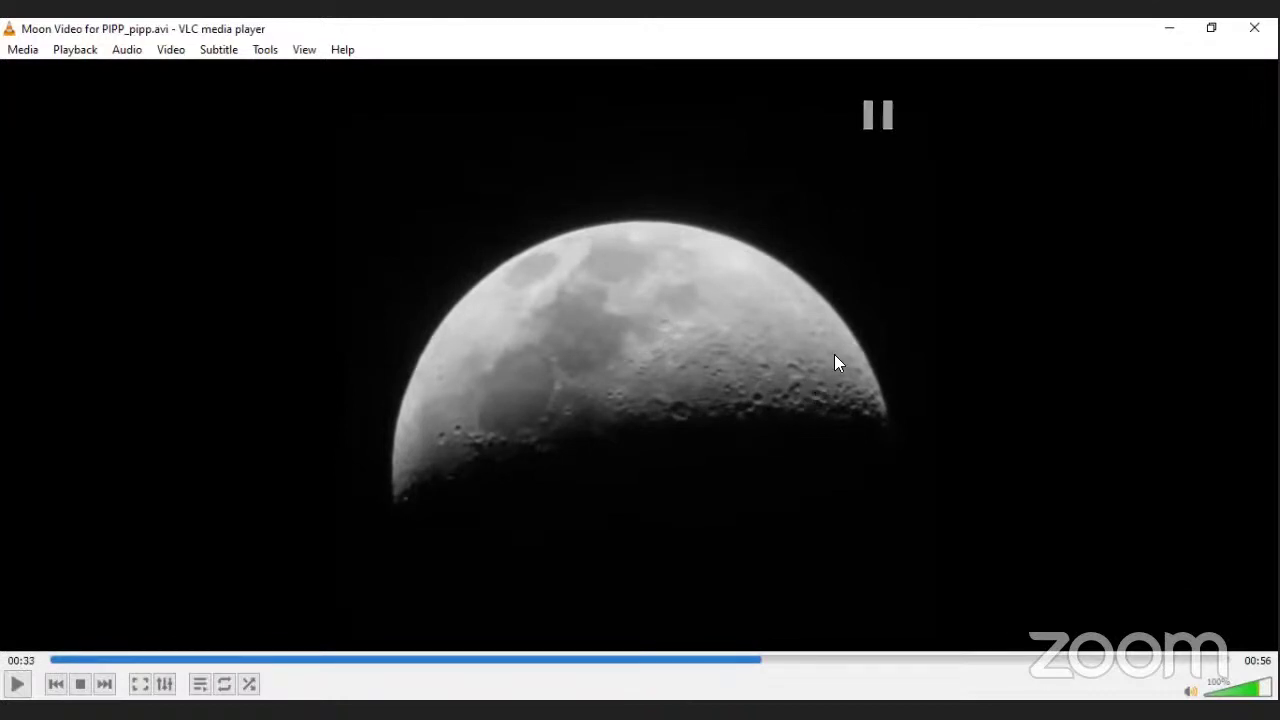
pyautogui.click(1250, 27)
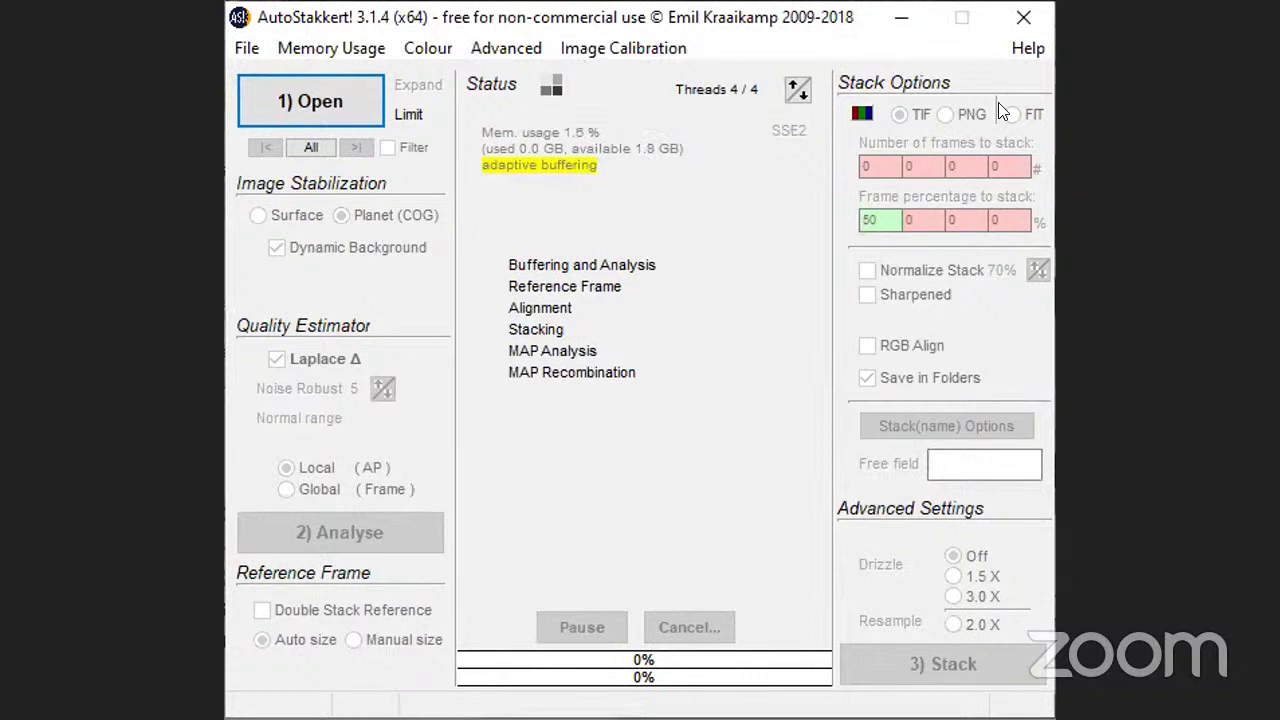
# - Load the cropped 1200 x 1200 moon video into AutoStakkert!
pyautogui.click(333, 107)
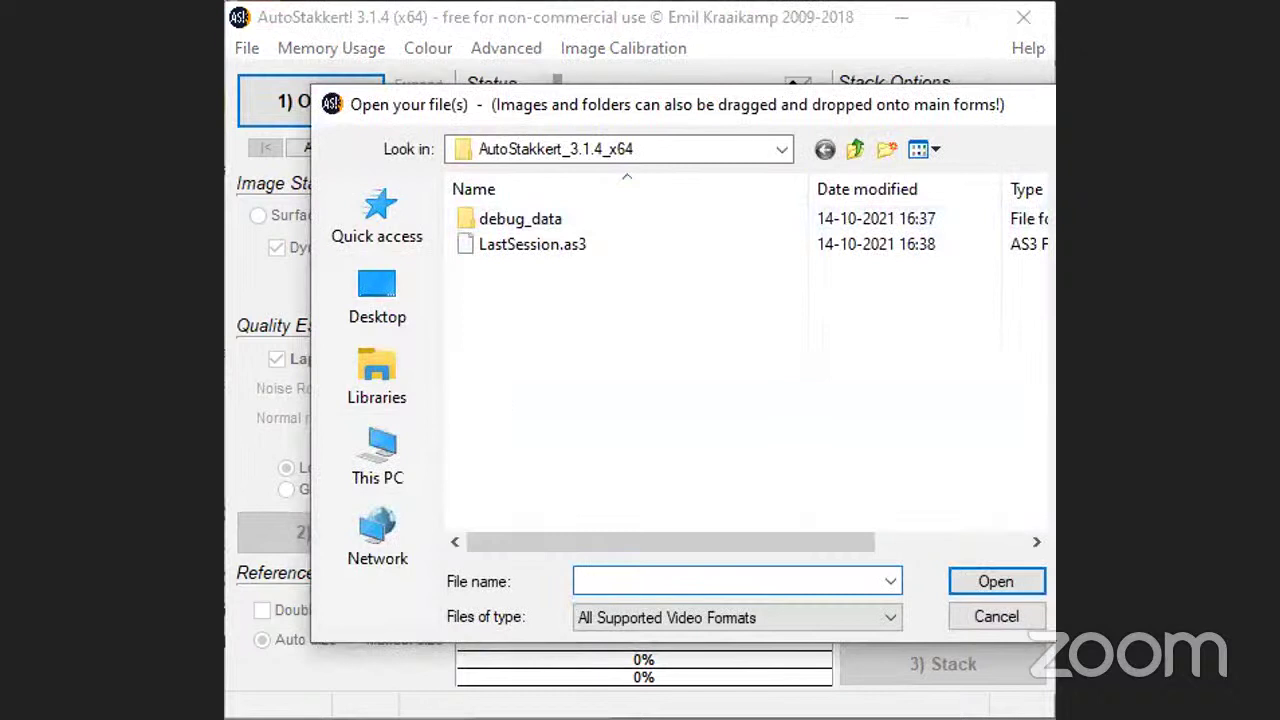
pyautogui.press('Escape')
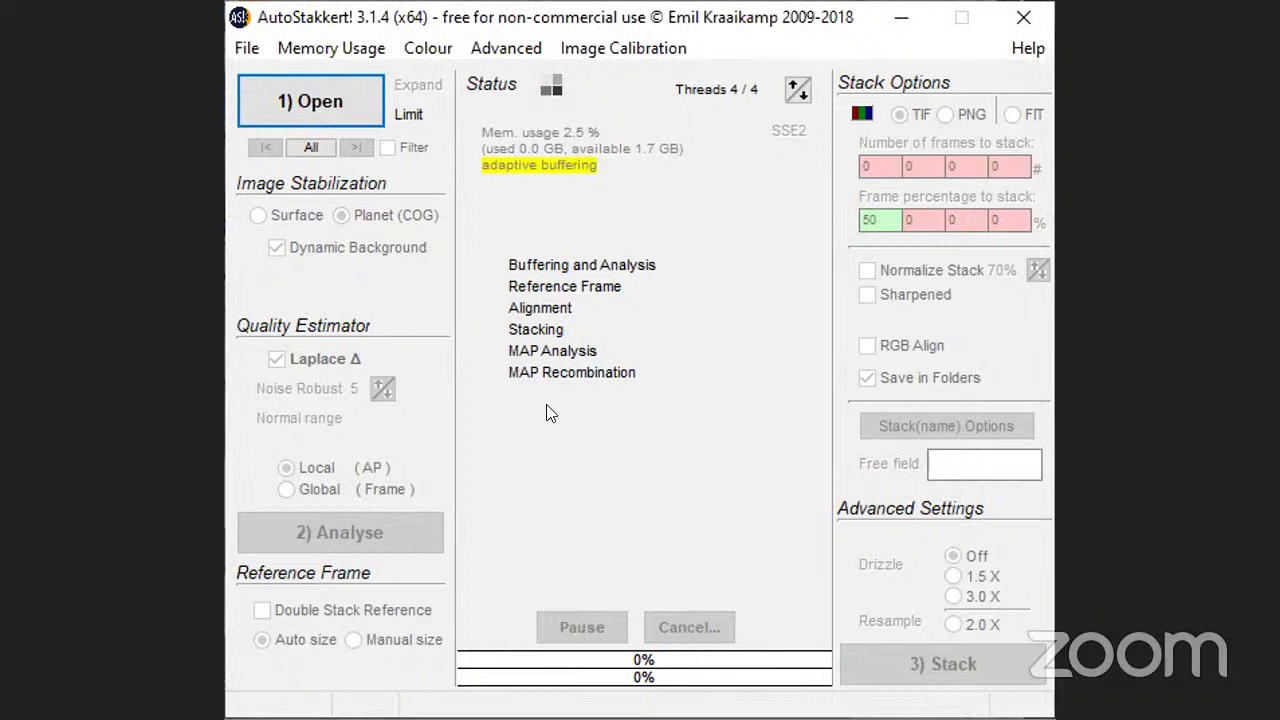
pyautogui.click(340, 152)
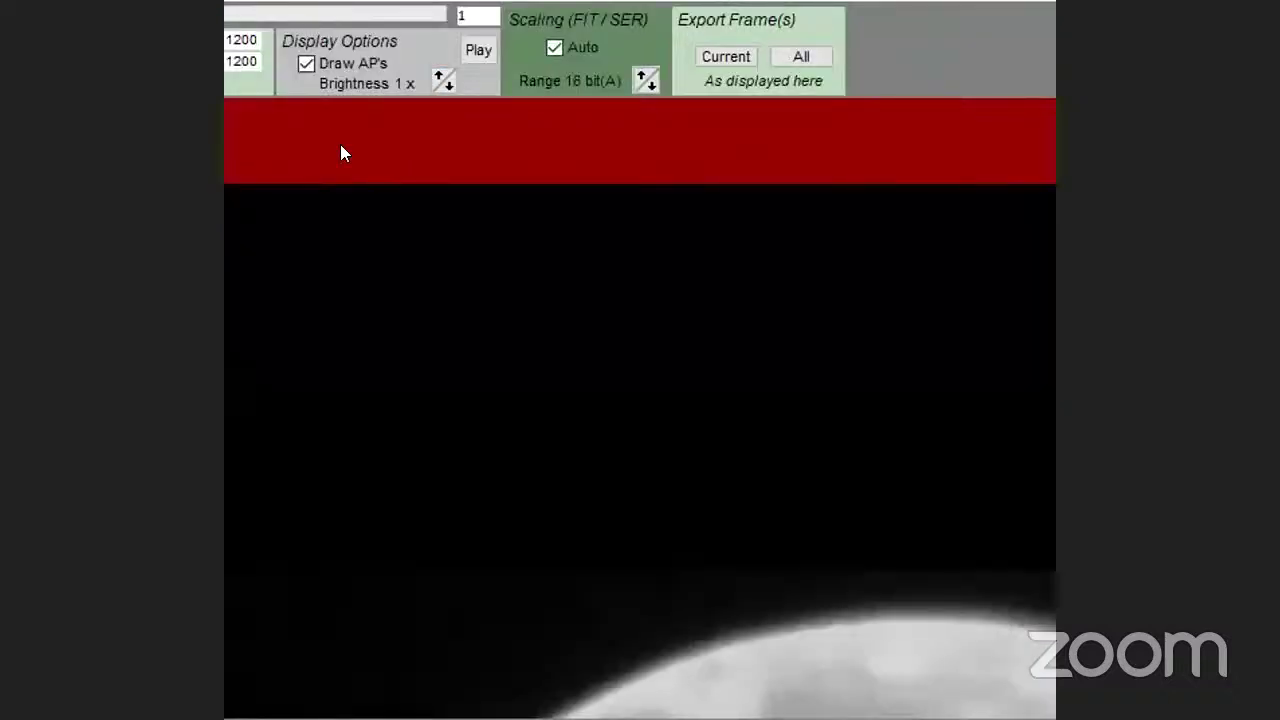
# - Analyse the frame quality of the loaded moon video and set the frame percentage to stack to 90
pyautogui.scroll(-1, 340, 152)
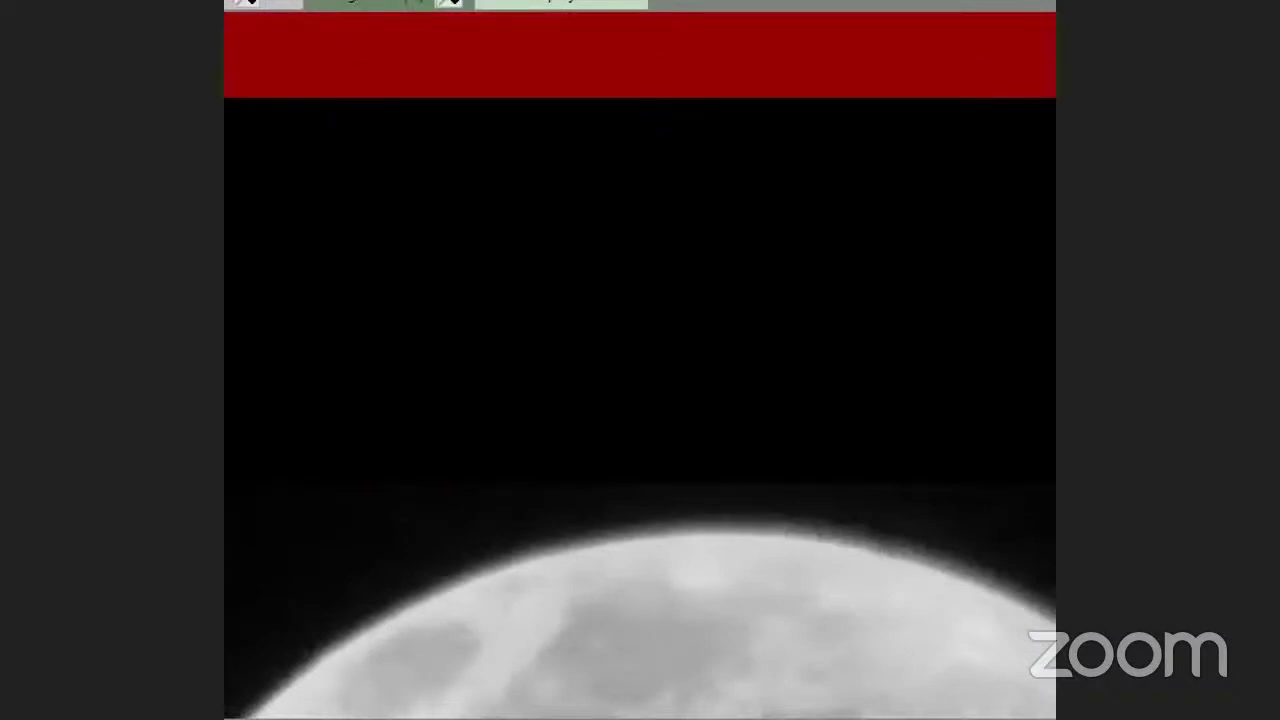
pyautogui.hotkey('alt', 'Tab')
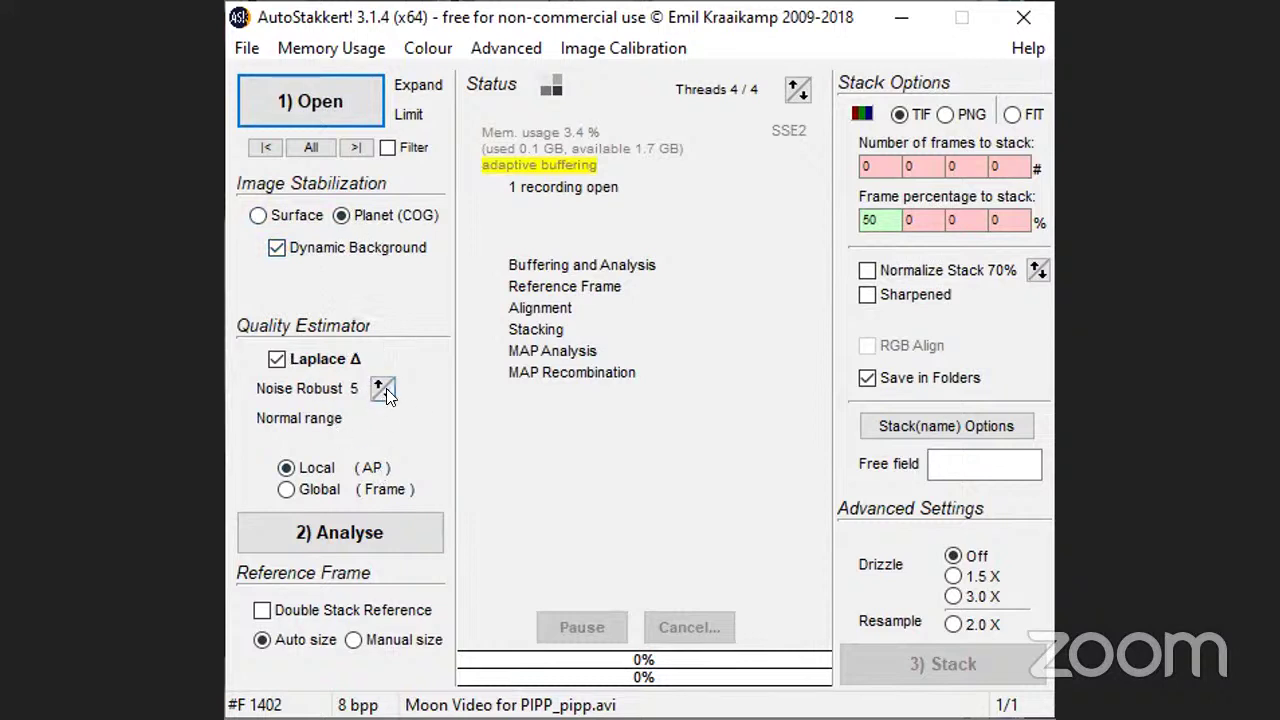
pyautogui.click(365, 548)
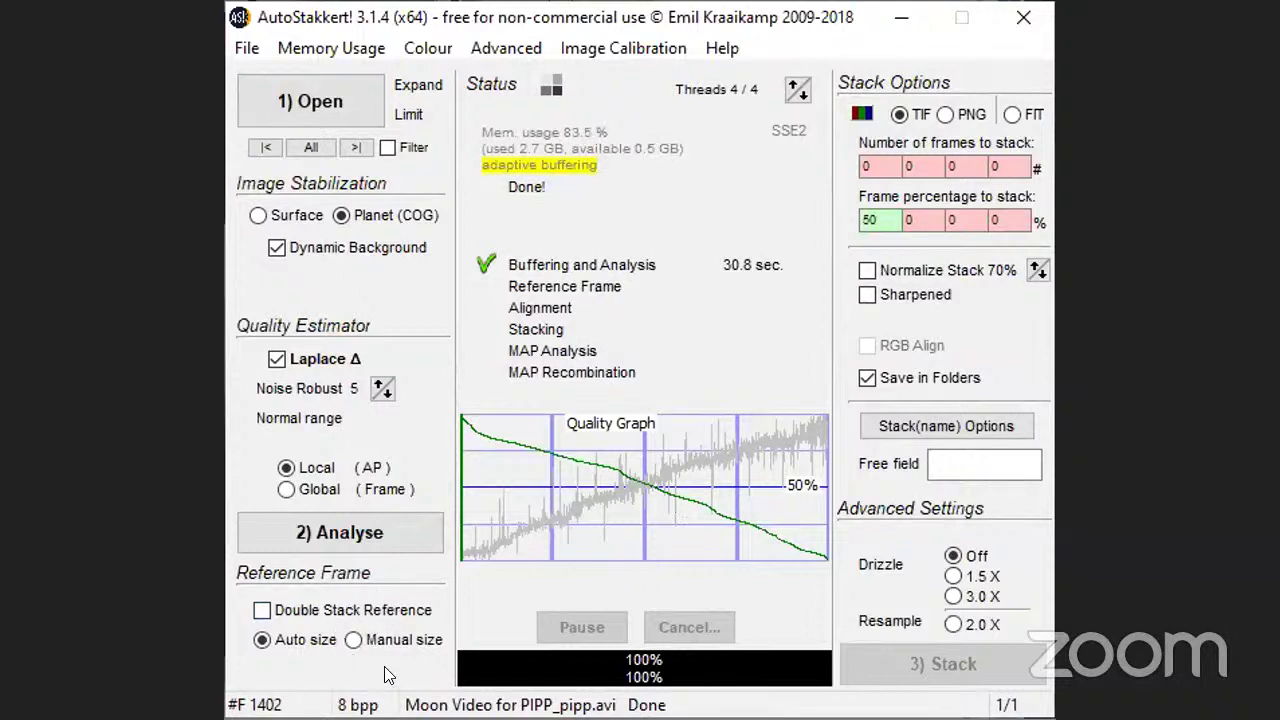
pyautogui.doubleClick(881, 220)
pyautogui.write('90')
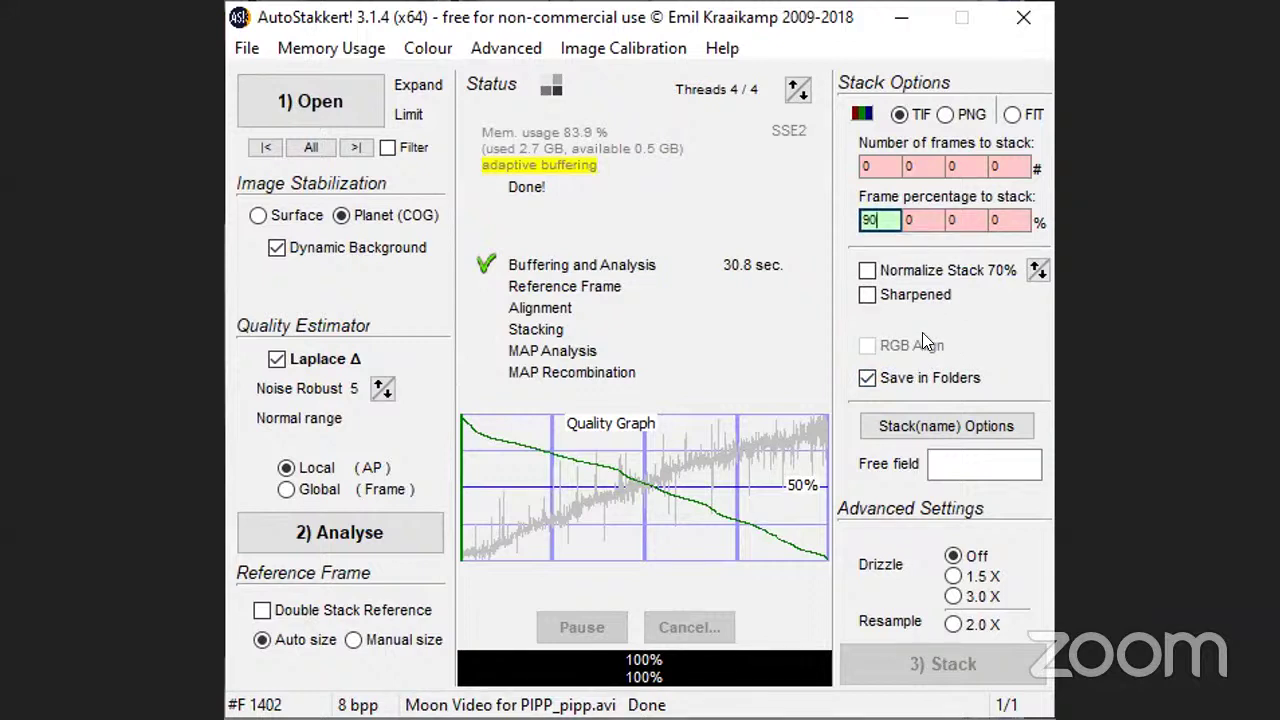
# - Bring up the moon video's frame preview window and inspect the image at 70% and 40% zoom
pyautogui.hotkey('alt', 'Tab')
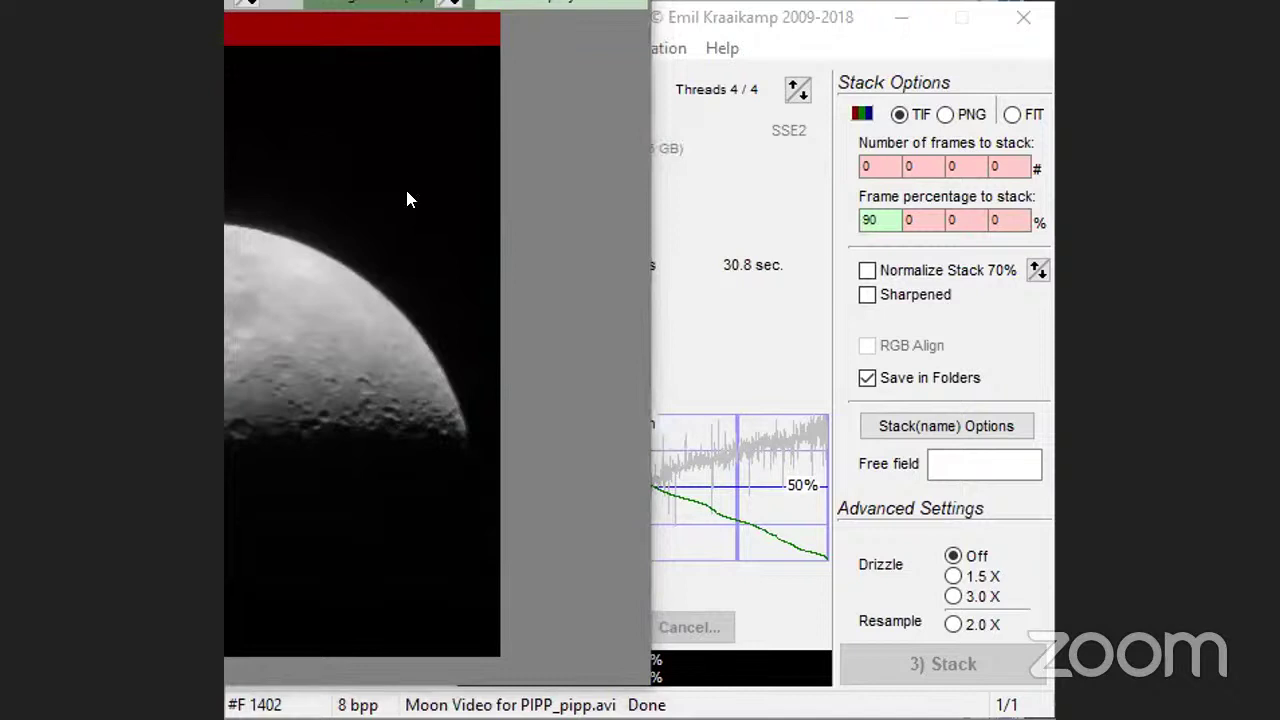
pyautogui.click(600, 22)
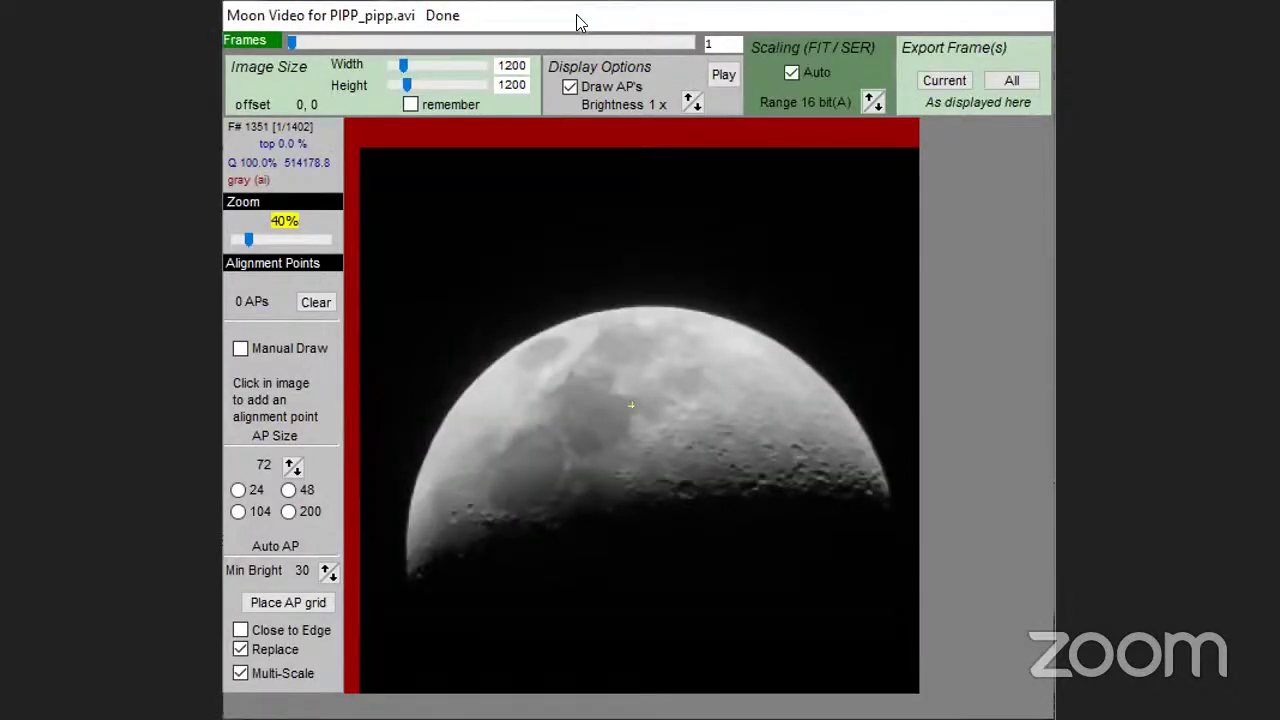
pyautogui.moveTo(248, 240); pyautogui.dragTo(261, 252)
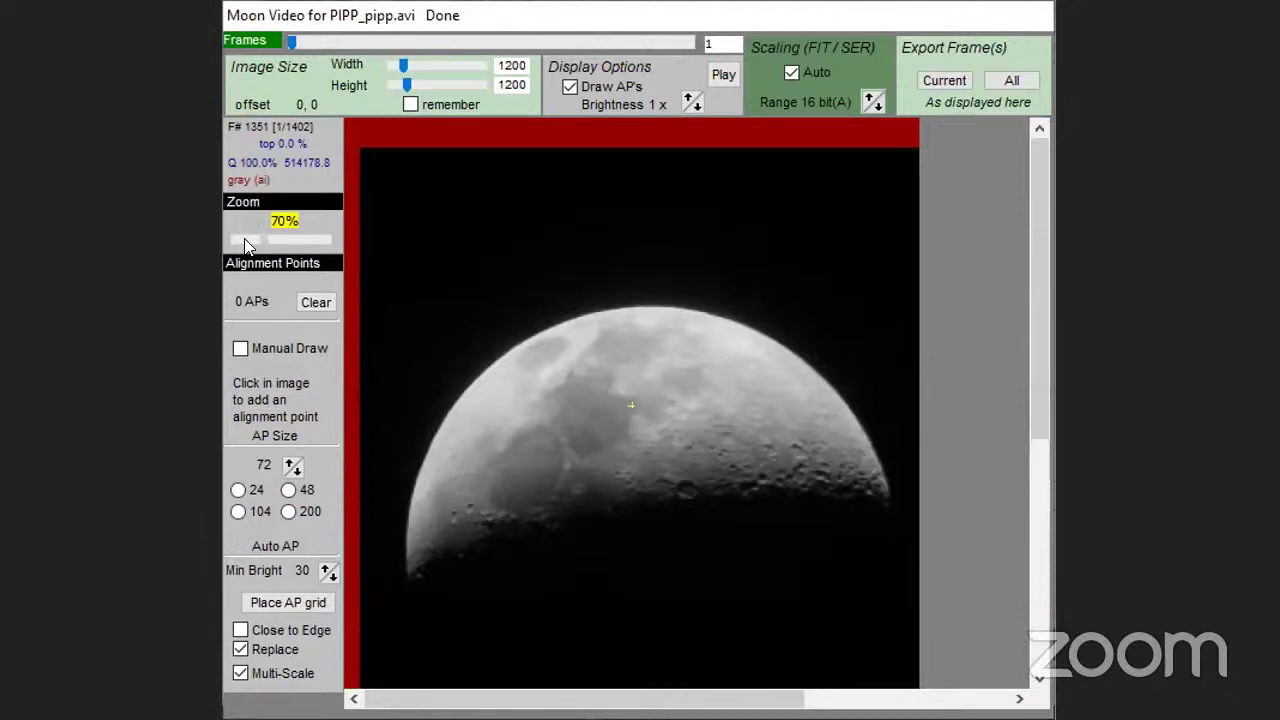
pyautogui.click(248, 244)
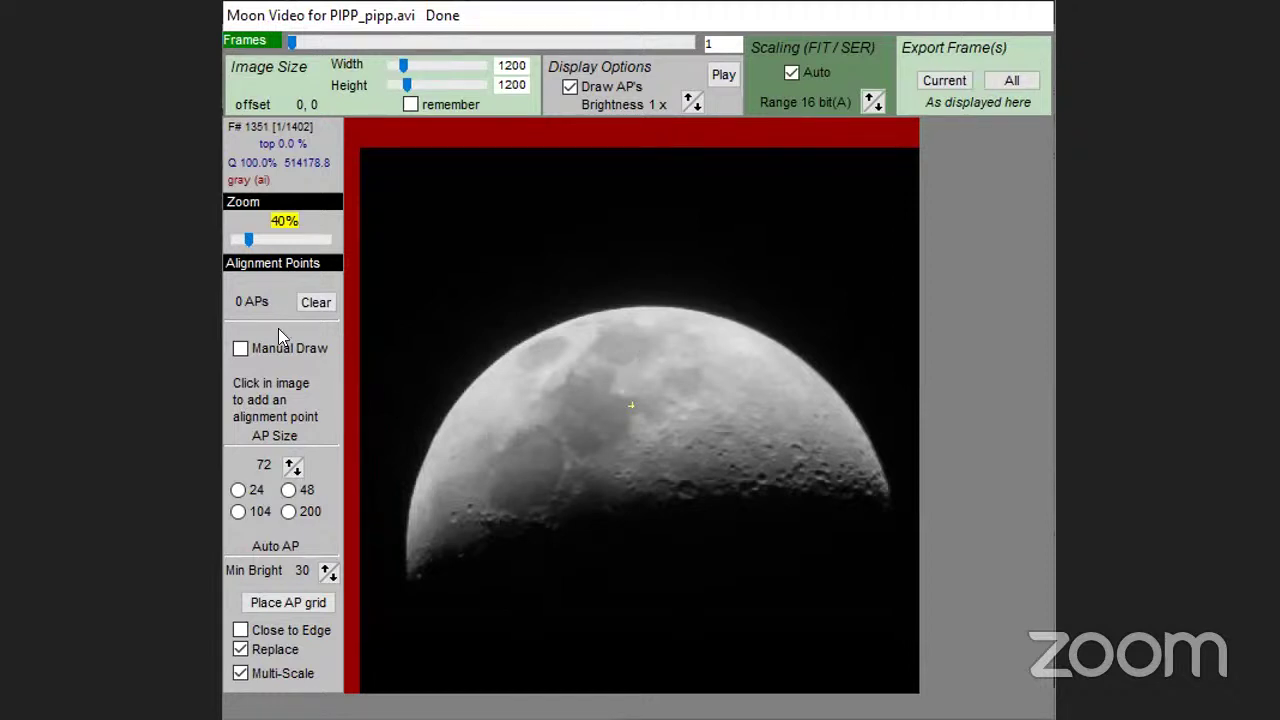
# - Place an alignment point grid with AP size 88 over the moon and replace it with a grid of AP size 24
pyautogui.scroll(2, 678, 480)
pyautogui.click(289, 605)
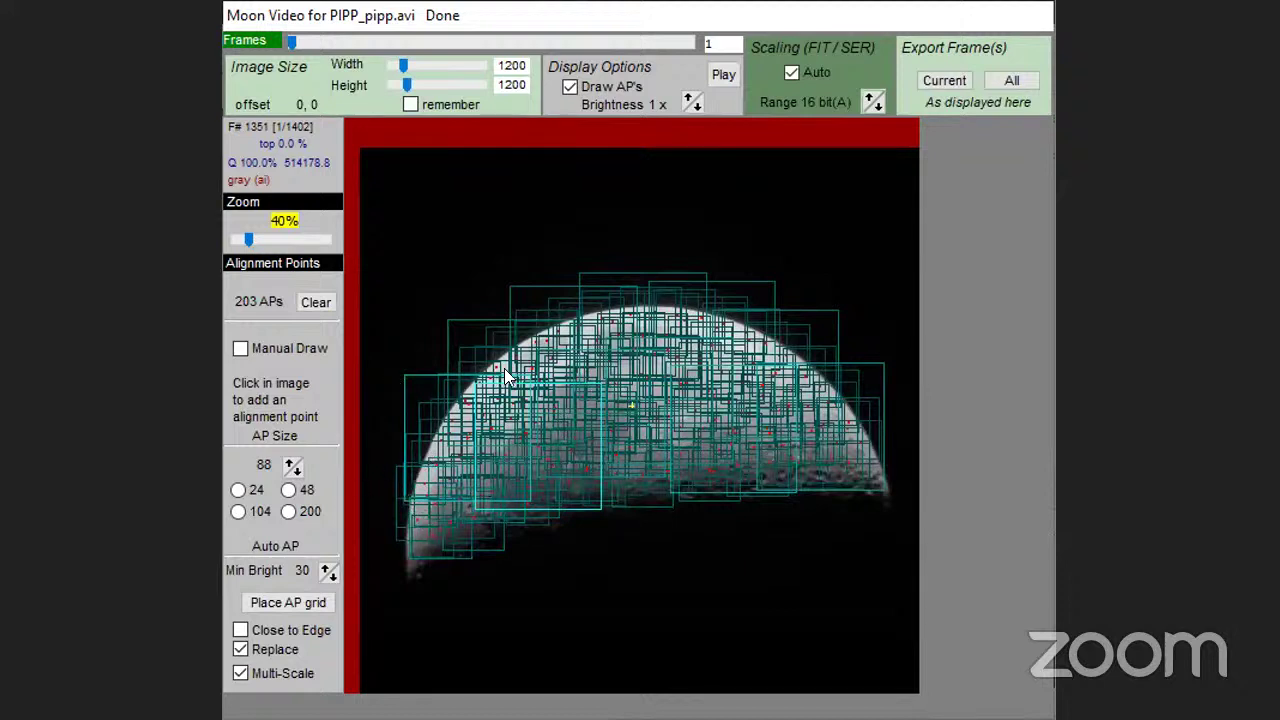
pyautogui.click(238, 491)
pyautogui.click(304, 602)
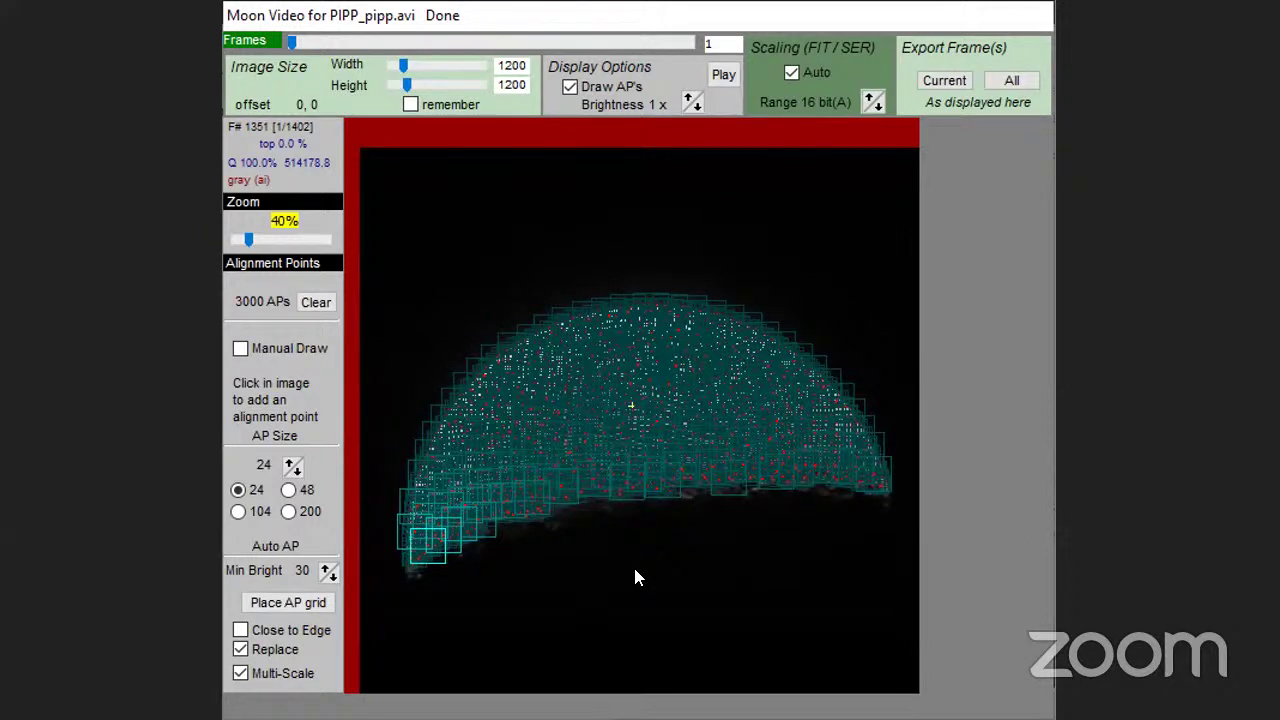
# - Return to the main AutoStakkert! window, re-enter 90 as the frame percentage, and start stacking the moon video
pyautogui.click(576, 28)
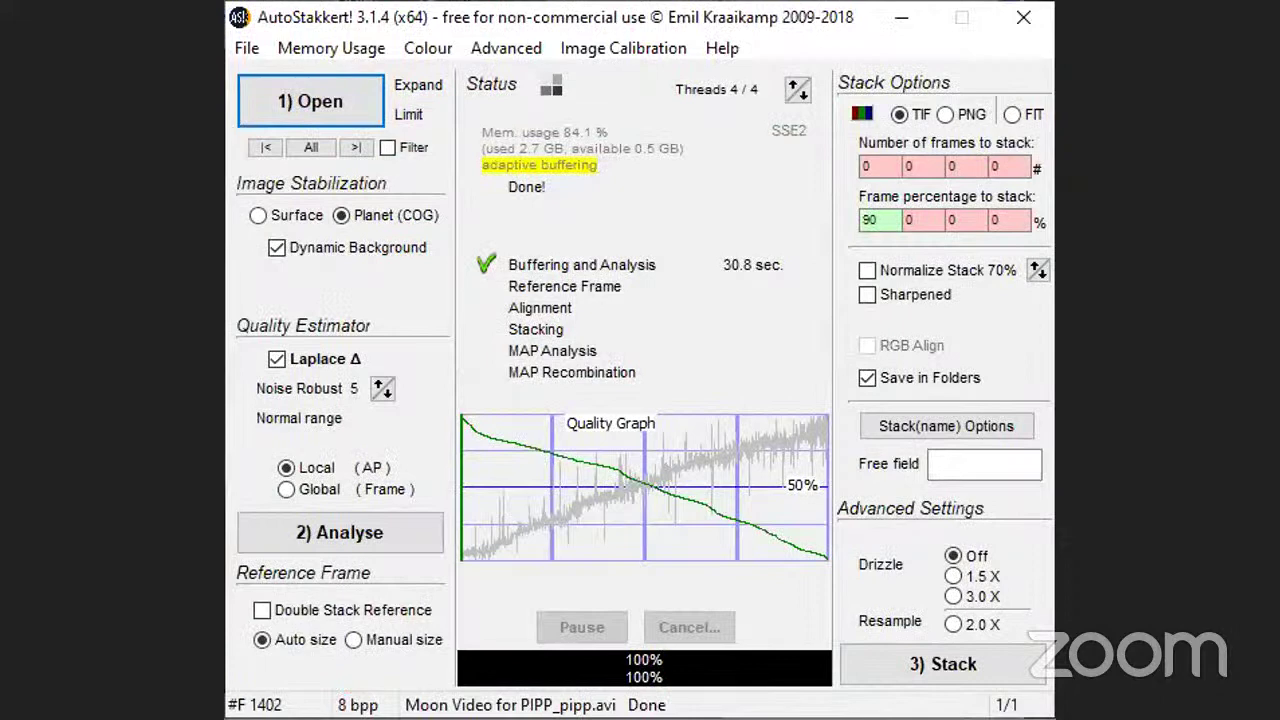
pyautogui.click(782, 32)
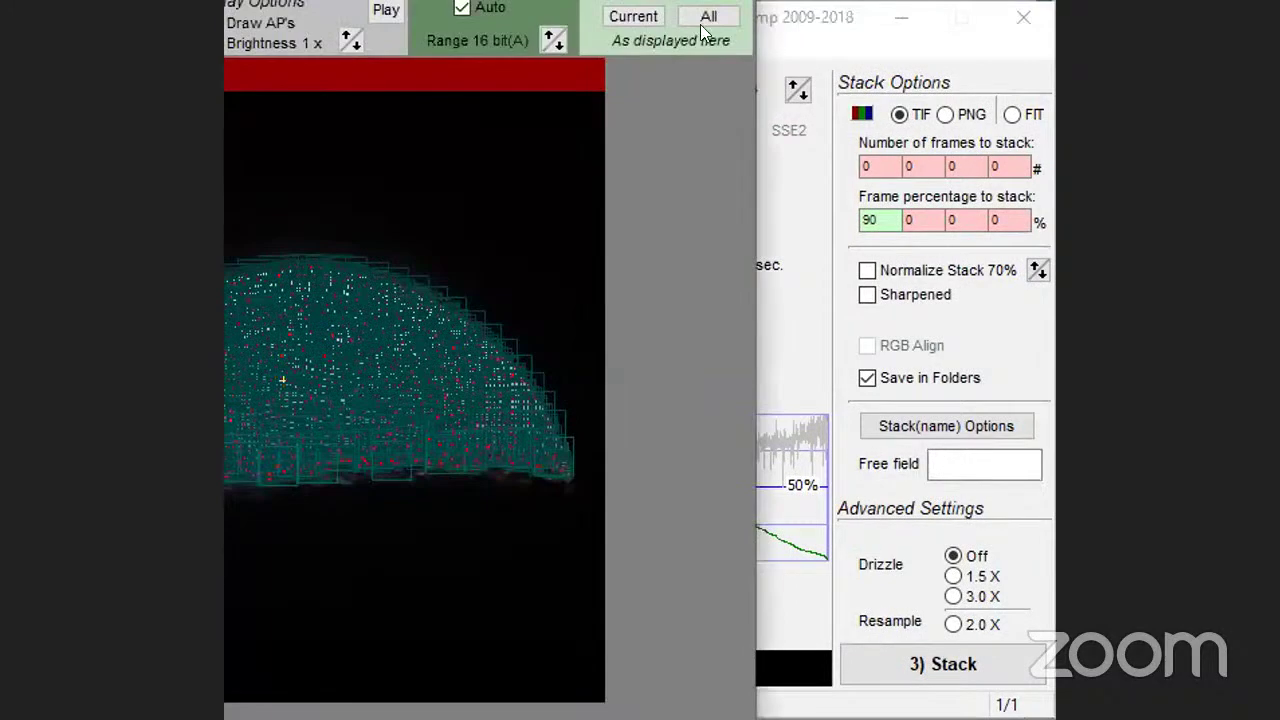
pyautogui.click(980, 284)
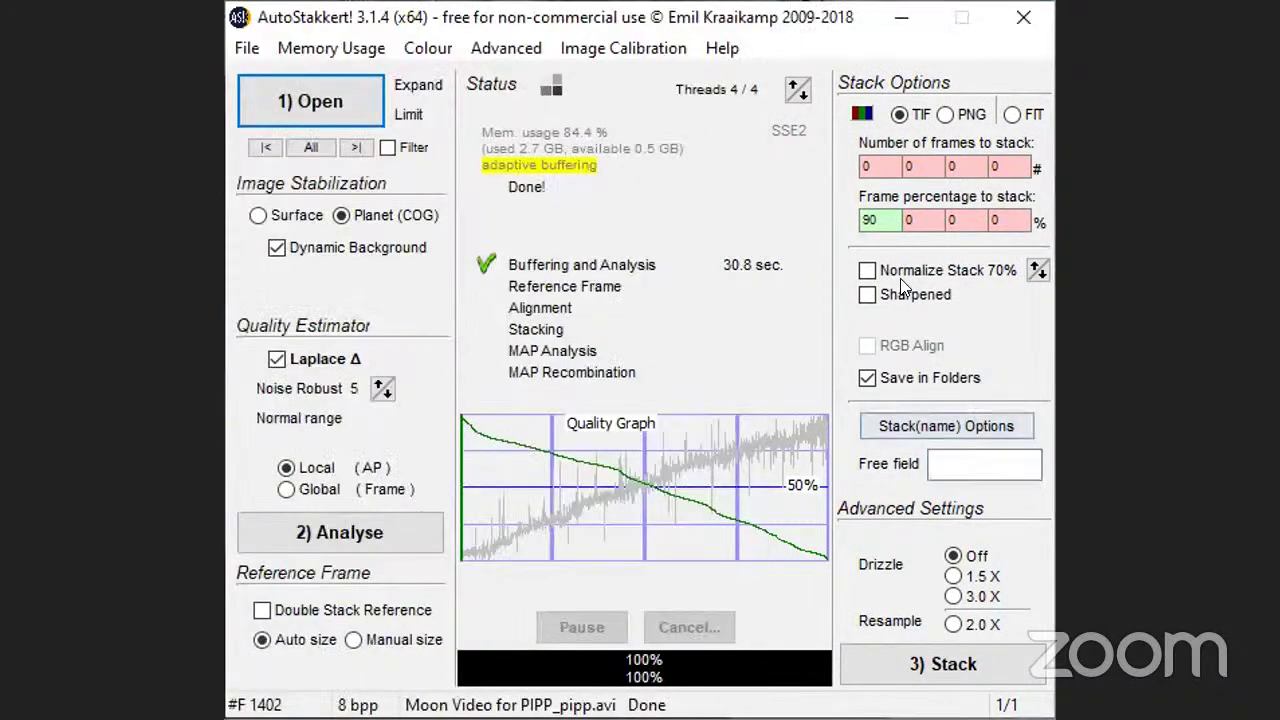
pyautogui.doubleClick(886, 216)
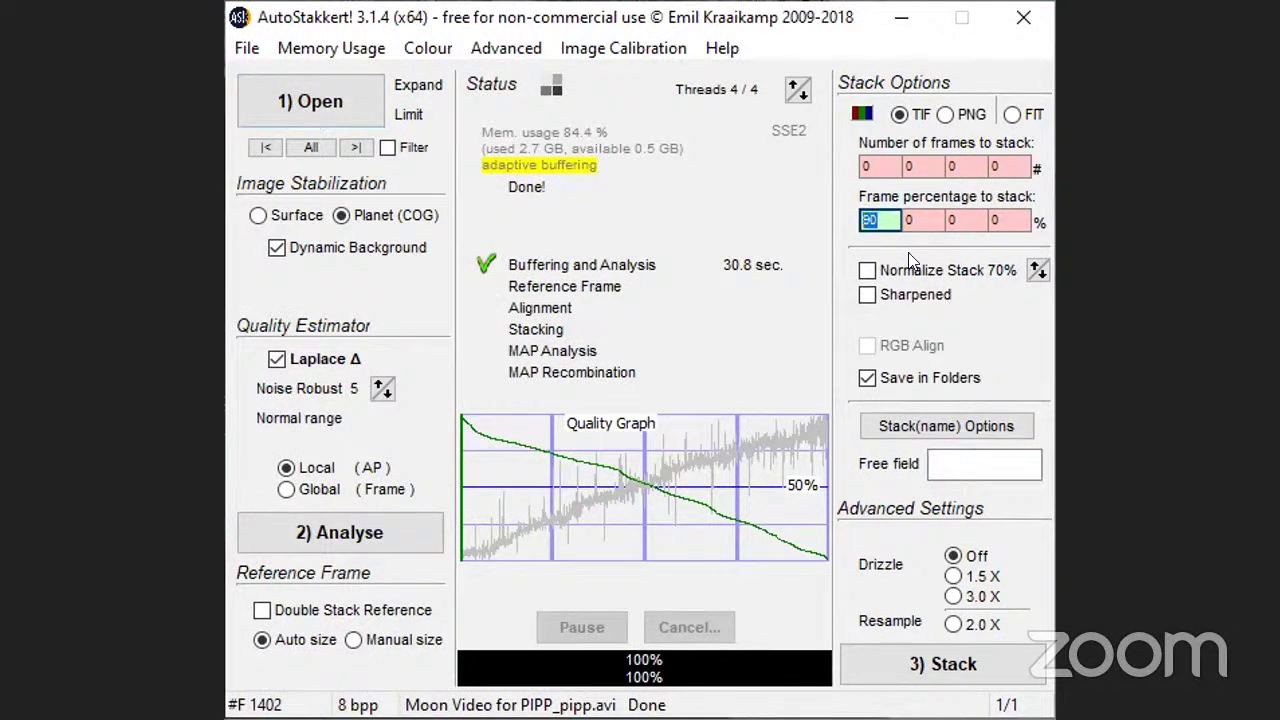
pyautogui.write('90')
pyautogui.click(955, 668)
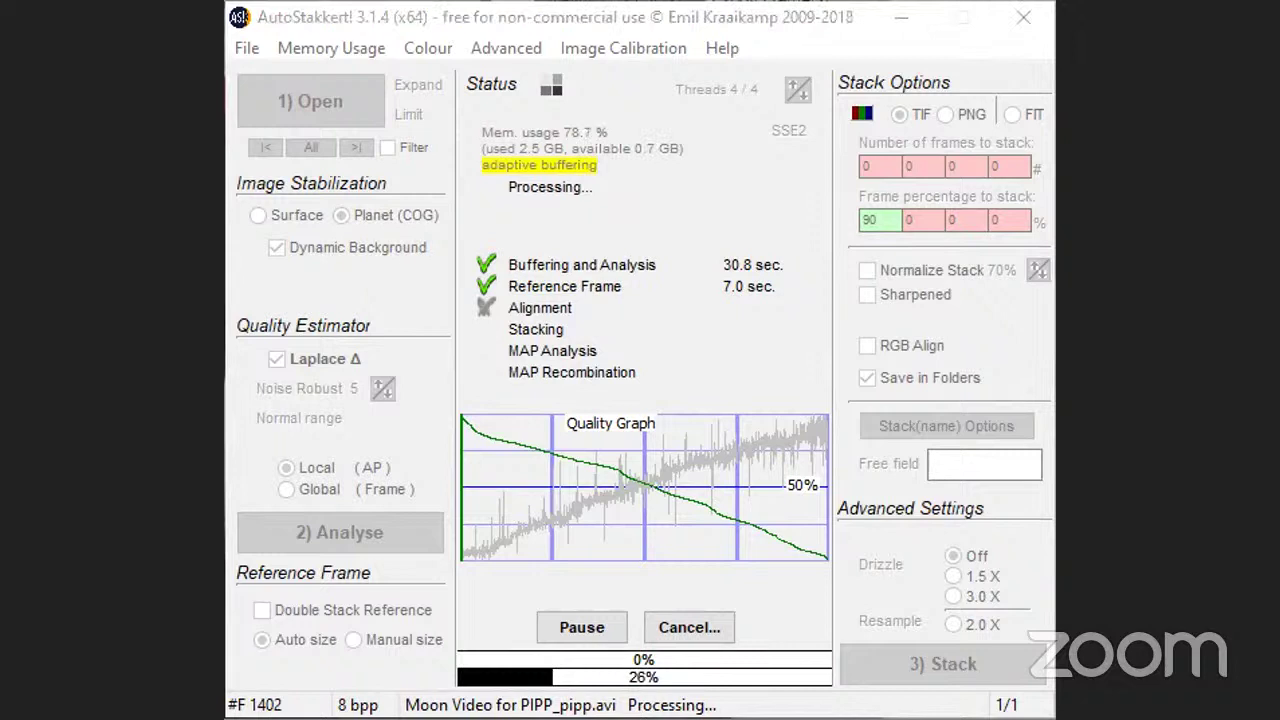
# - Check the frame preview while stacking runs and return to the main window to monitor the processing stages
pyautogui.hotkey('alt', 'Tab')
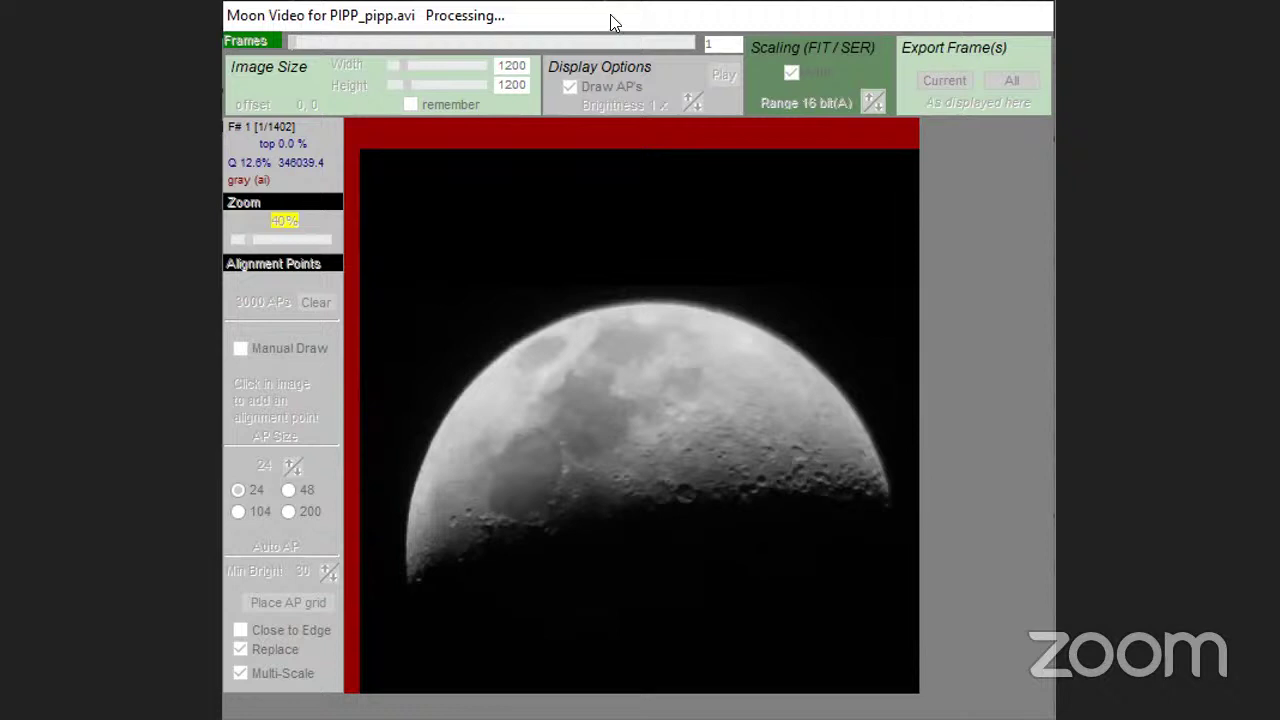
pyautogui.hotkey('alt', 'Tab')
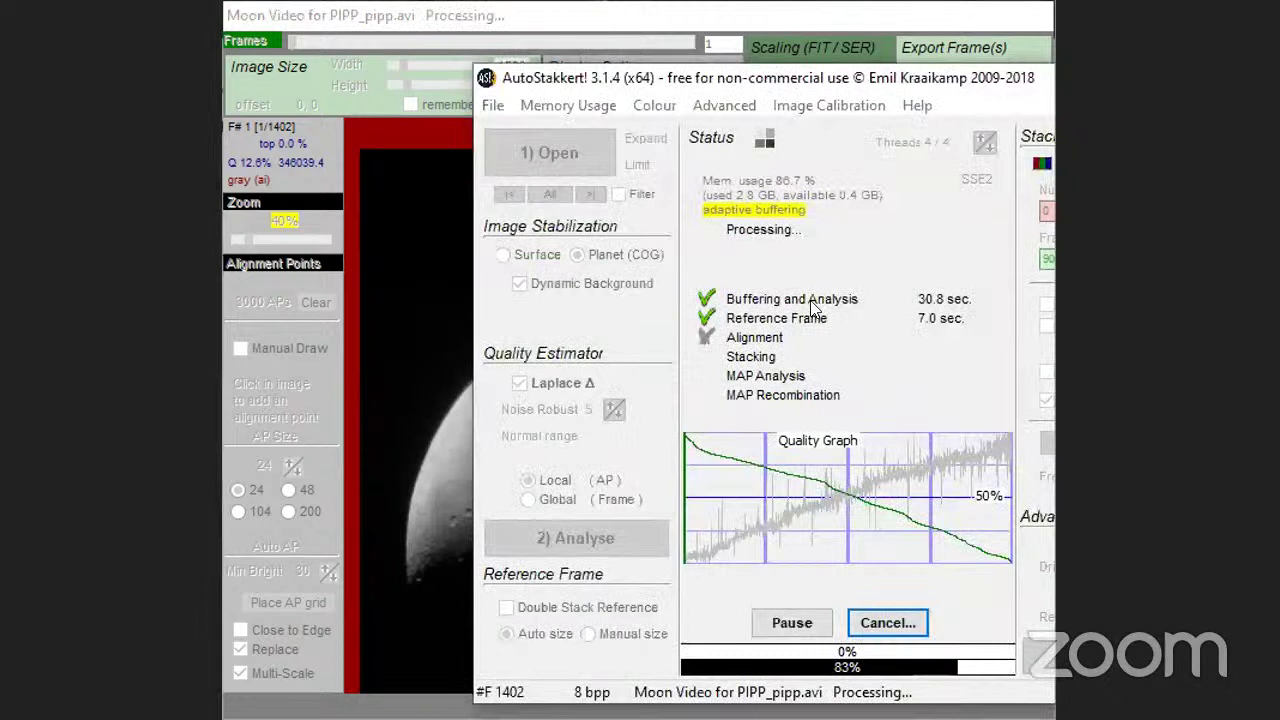
pyautogui.hotkey('alt', 'Tab')
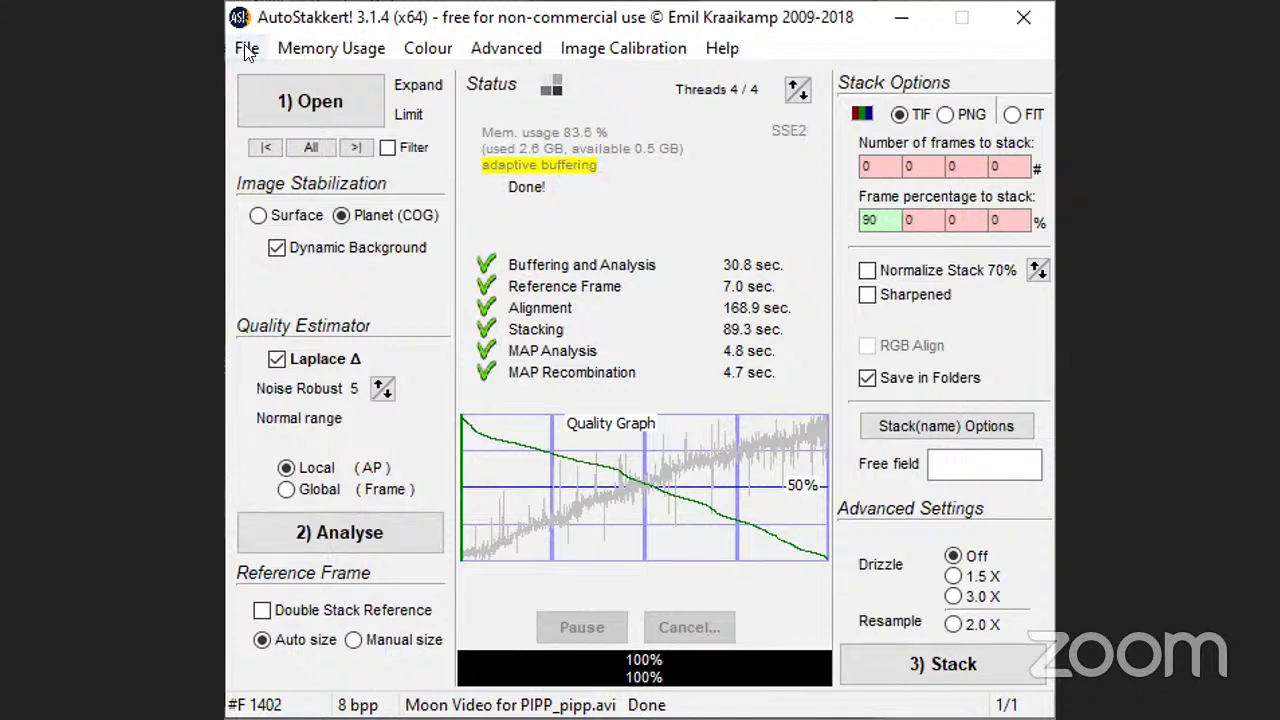
# - Switch to File Explorer and open the AS_P90 output folder inside pipp_20211016_213518
pyautogui.hotkey('alt', 'f')
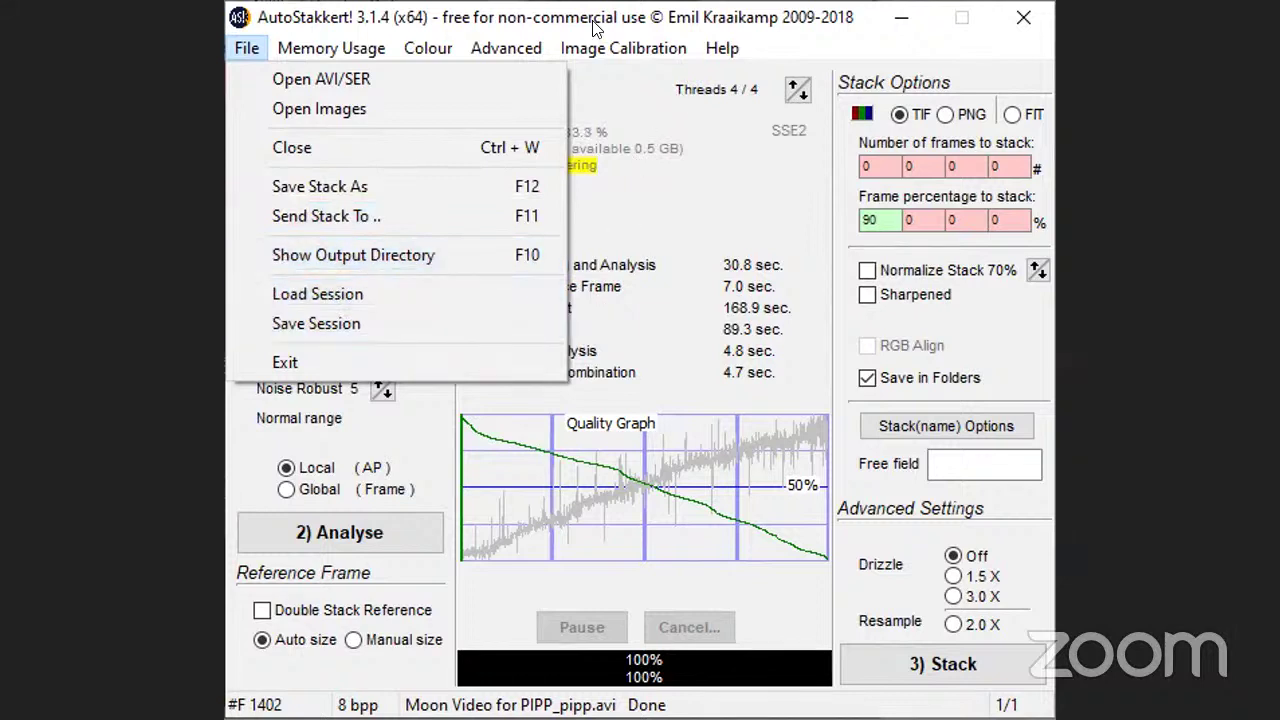
pyautogui.hotkey('alt', 'Tab')
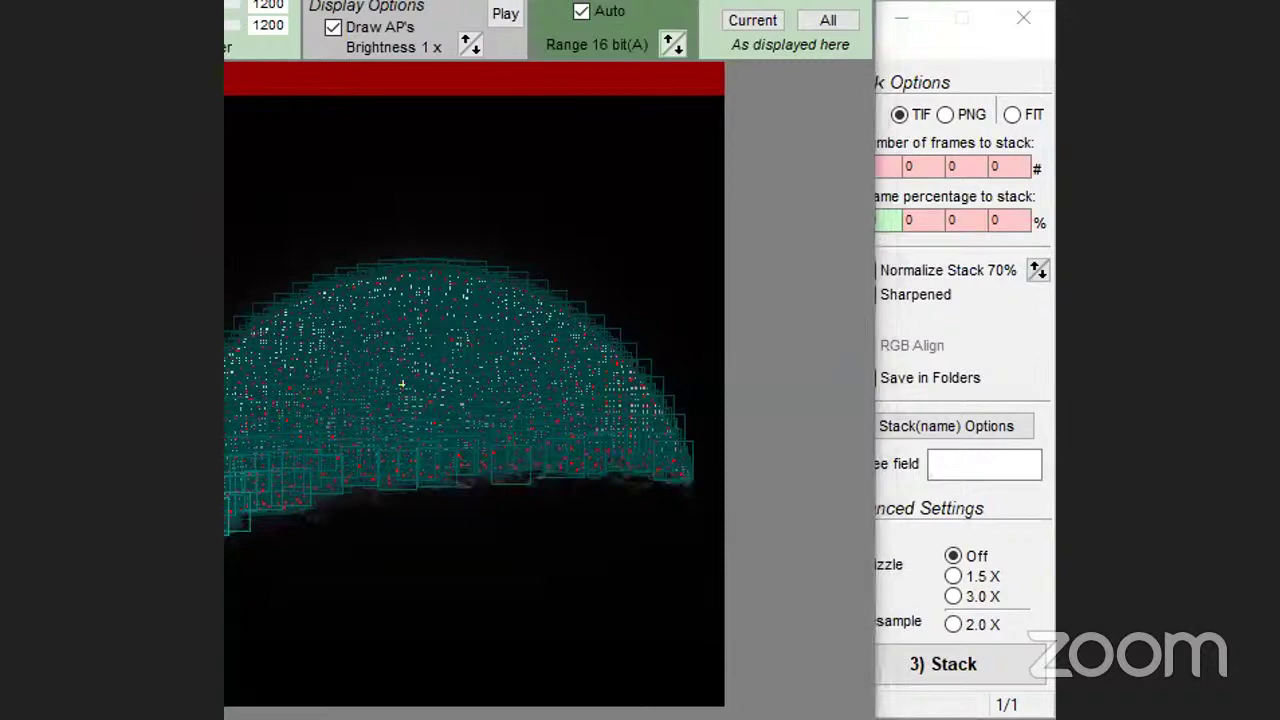
pyautogui.hotkey('alt', 'Tab')
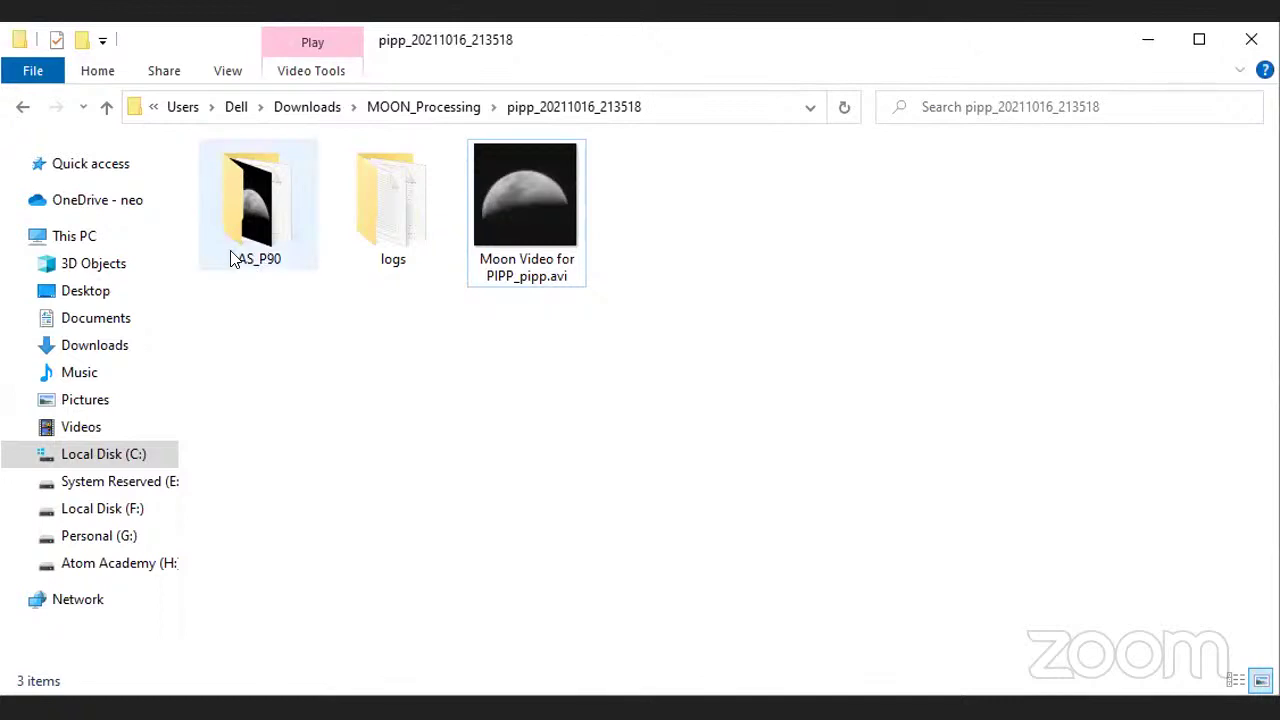
pyautogui.doubleClick(274, 218)
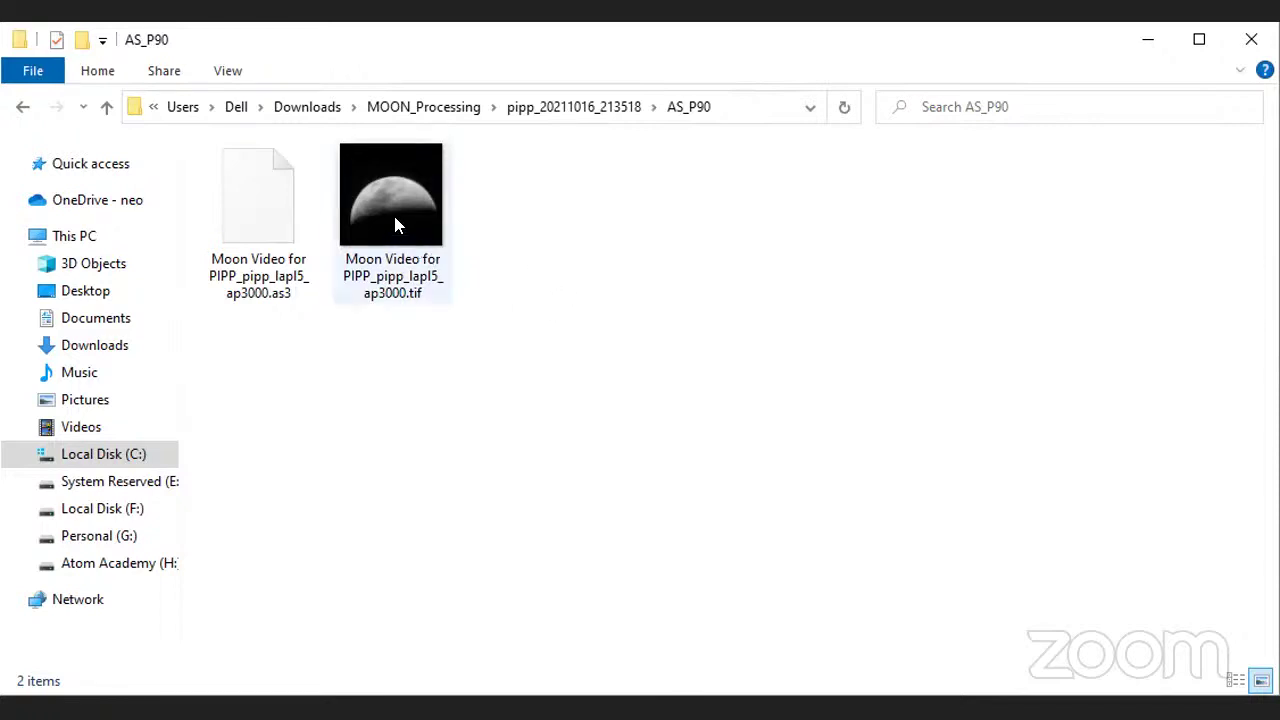
# - View Moon Video for PIPP_pipp_lapl5_ap3000.tif in Windows Photo Viewer, enlarge it to examine the craters, and close the viewer
pyautogui.moveTo(391, 216)
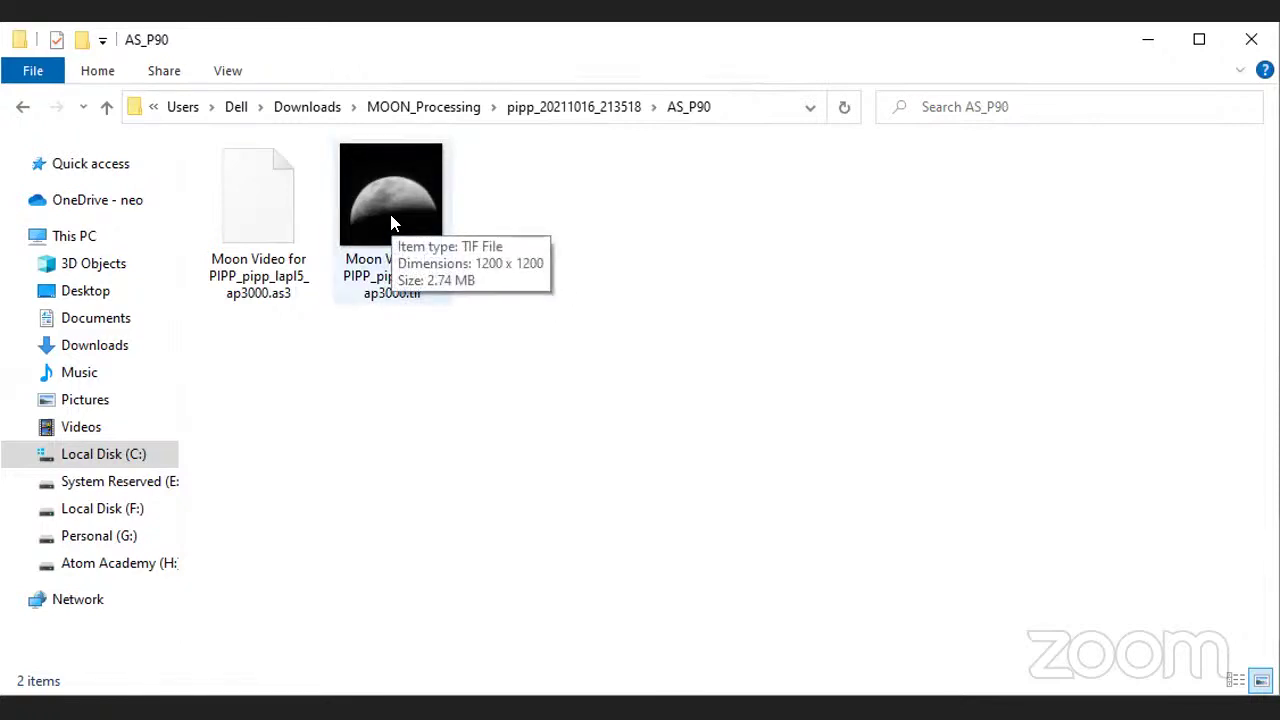
pyautogui.doubleClick(390, 210)
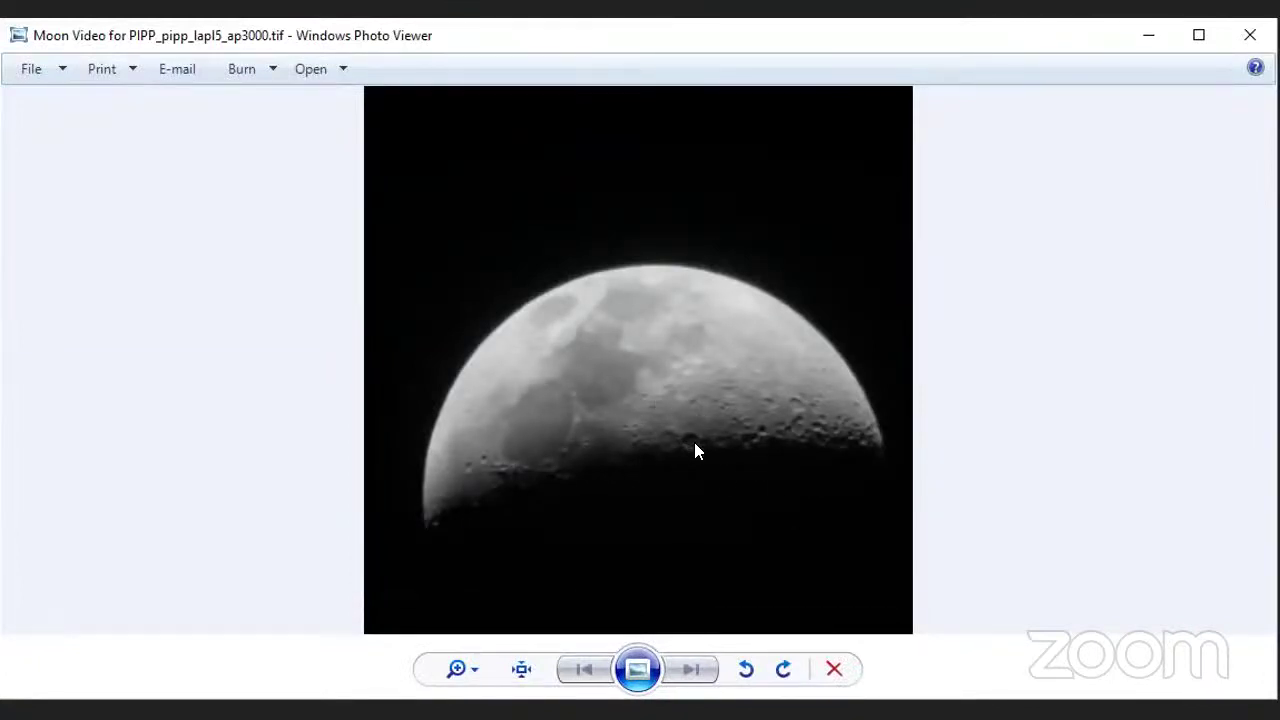
pyautogui.scroll(3, 767, 470)
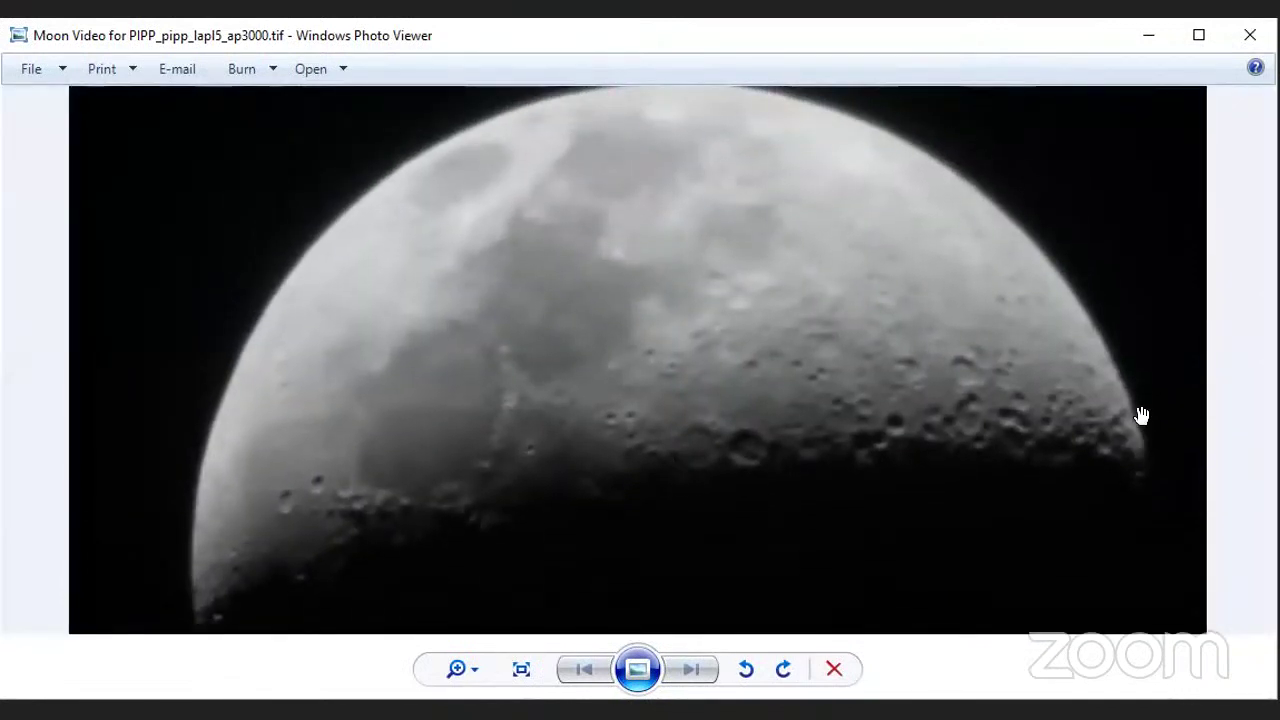
pyautogui.moveTo(969, 420); pyautogui.dragTo(889, 417)
pyautogui.scroll(-1, 920, 453)
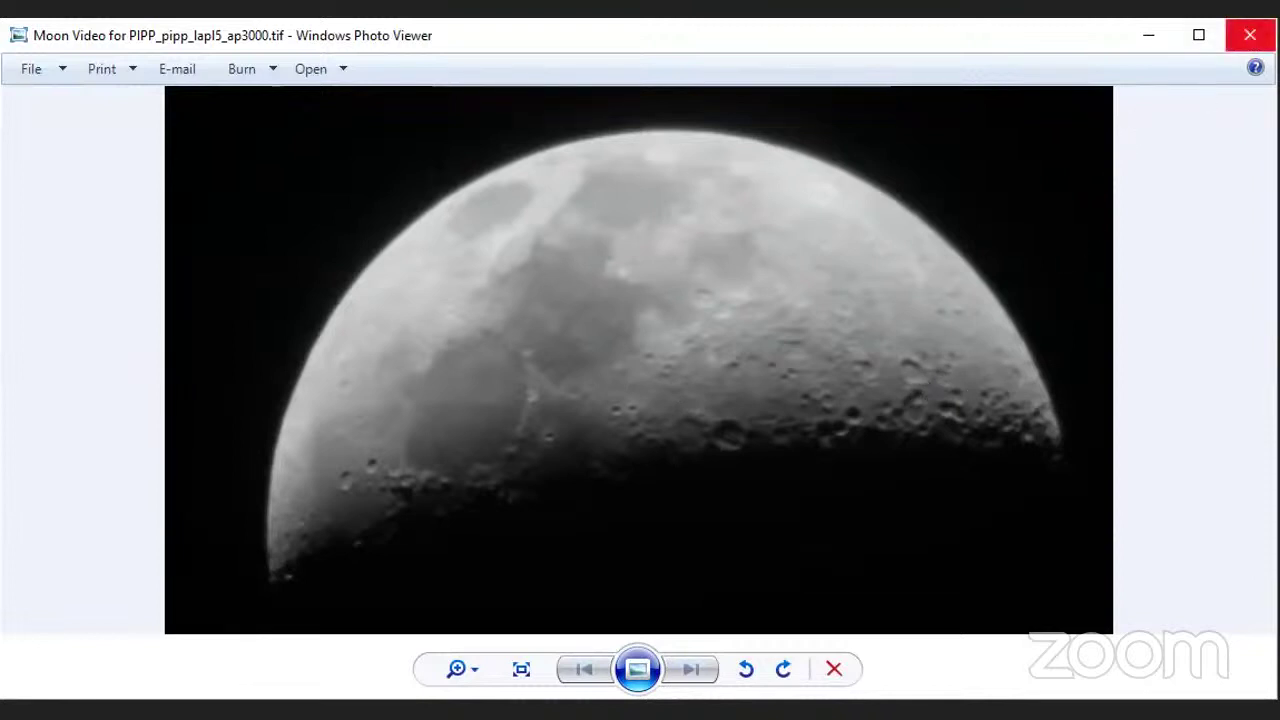
pyautogui.click(1247, 45)
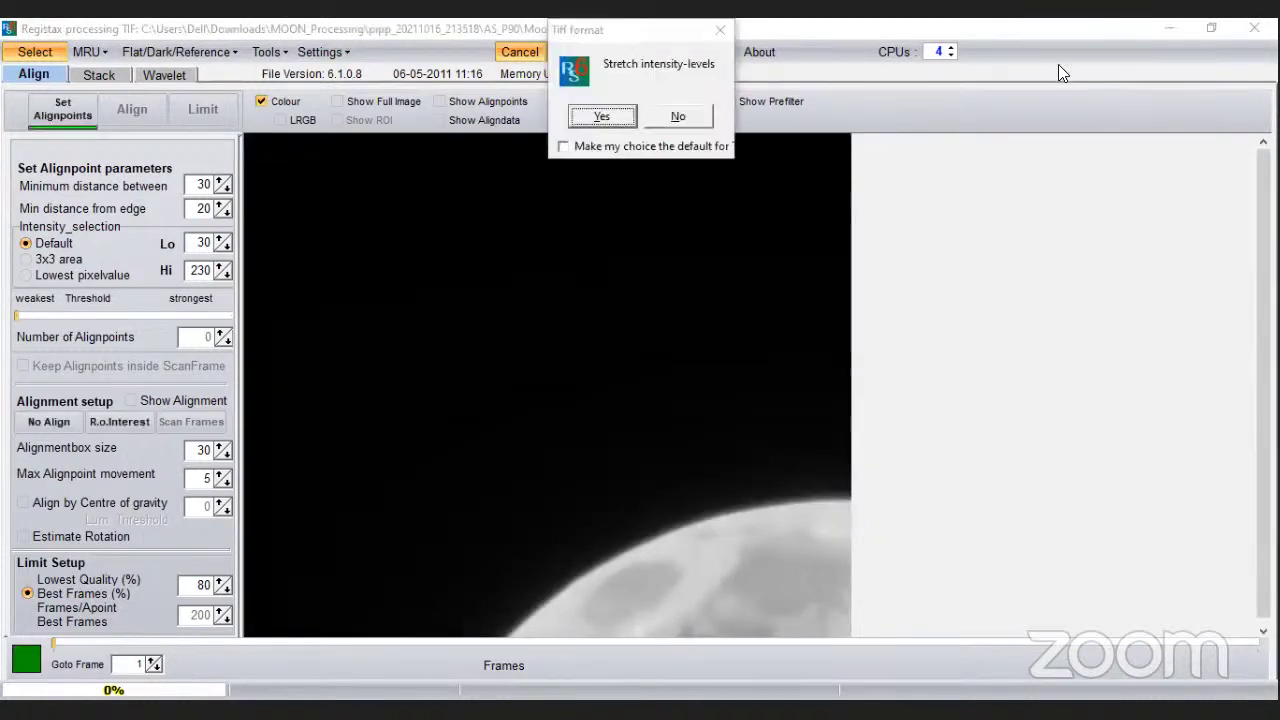
# - In RegiStax, load the stacked moon TIF without stretching intensity levels and process it in B/W
pyautogui.click(618, 96)
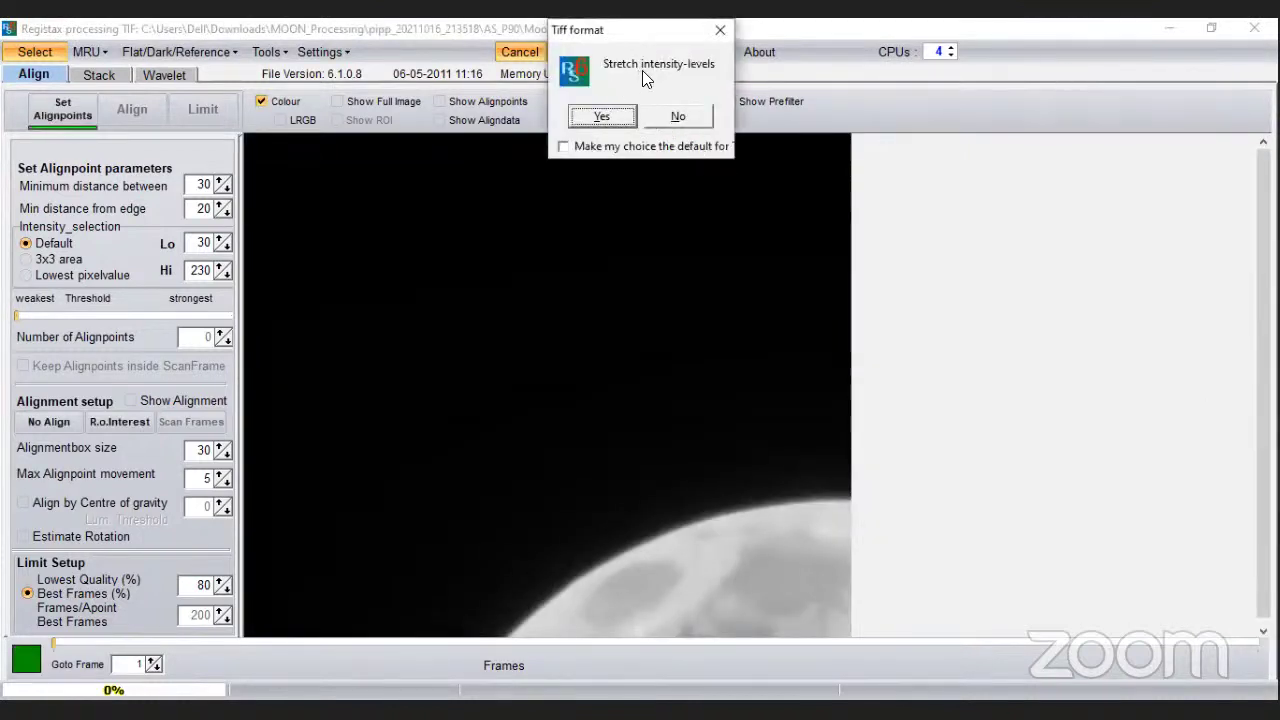
pyautogui.click(680, 118)
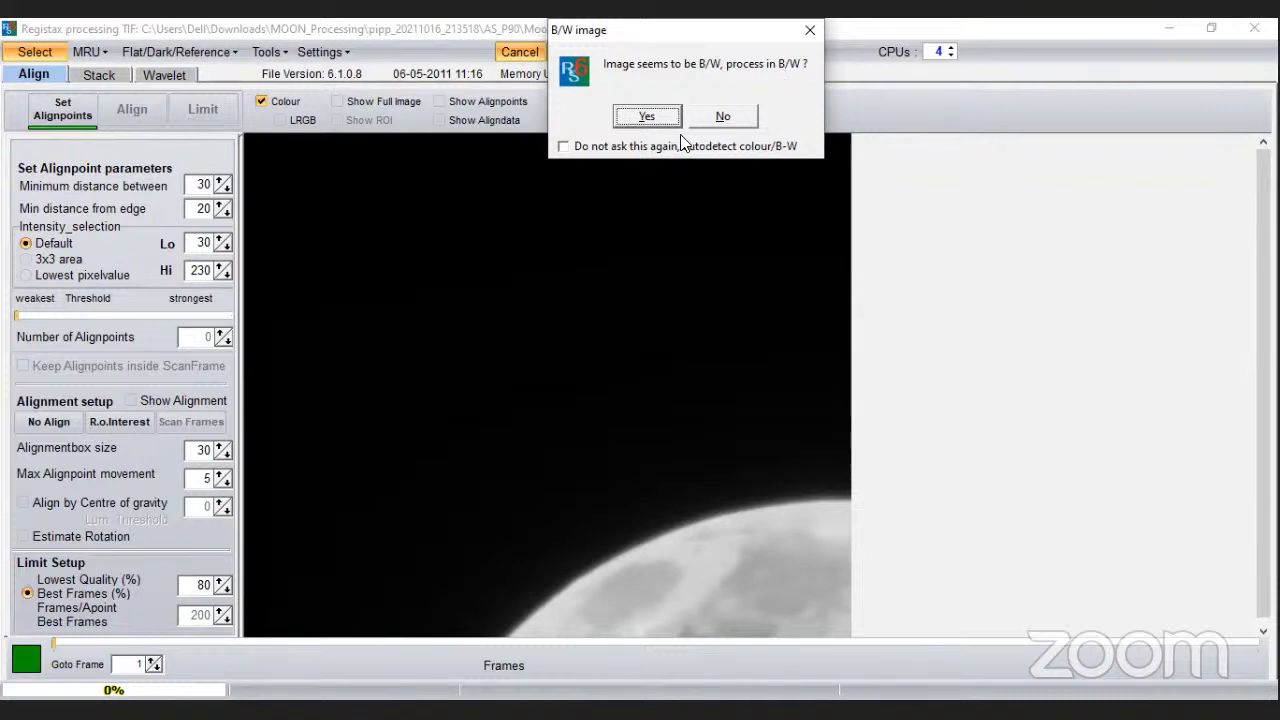
pyautogui.click(646, 116)
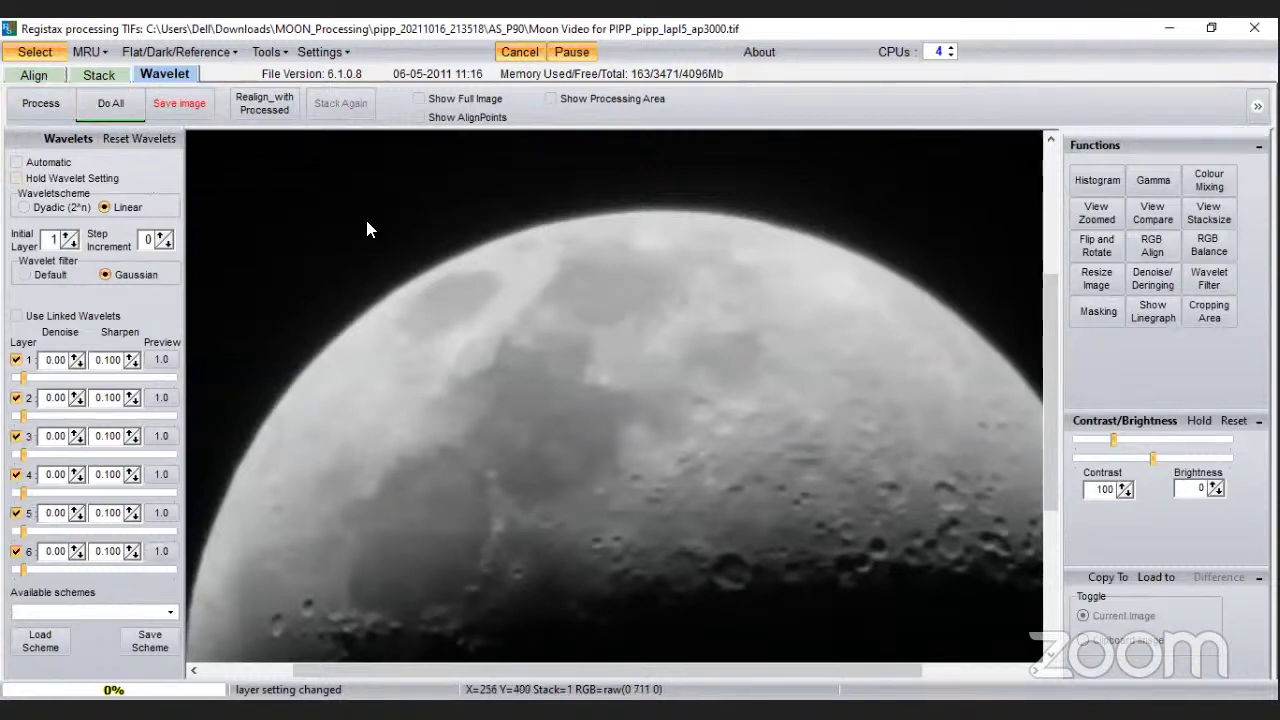
# - Show the full moon image together with the processing area markers
pyautogui.click(418, 98)
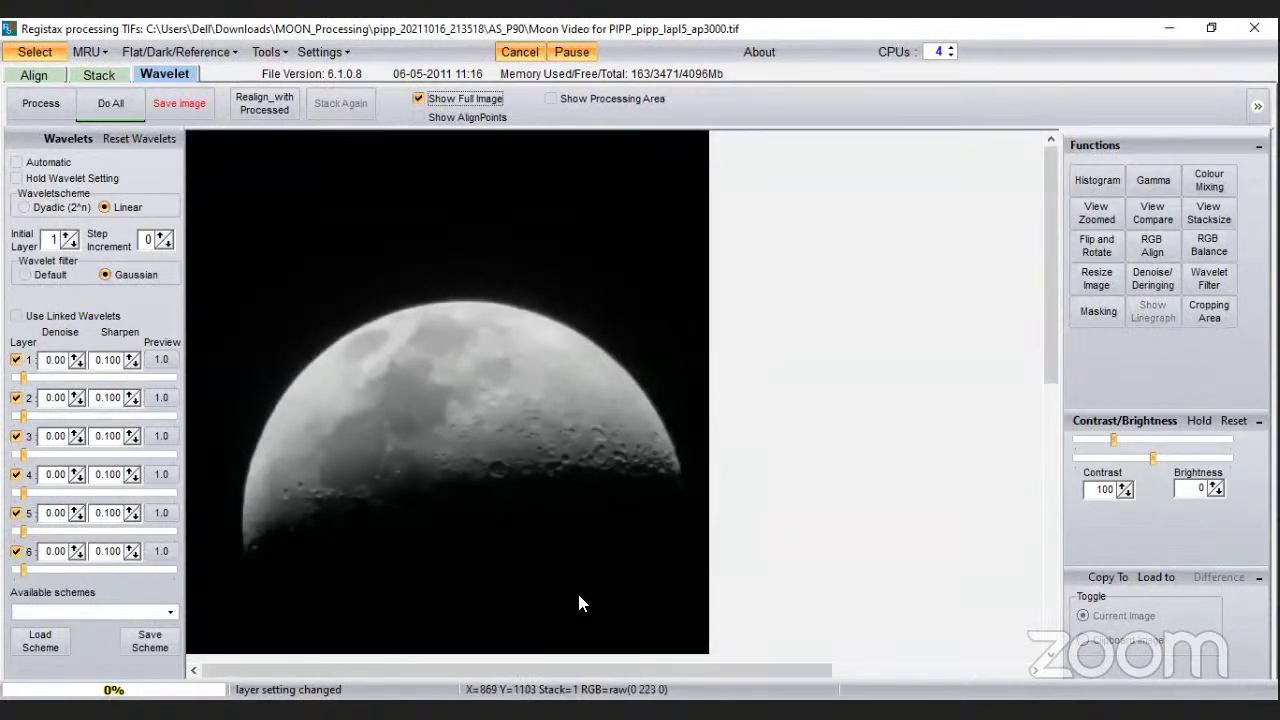
pyautogui.click(551, 99)
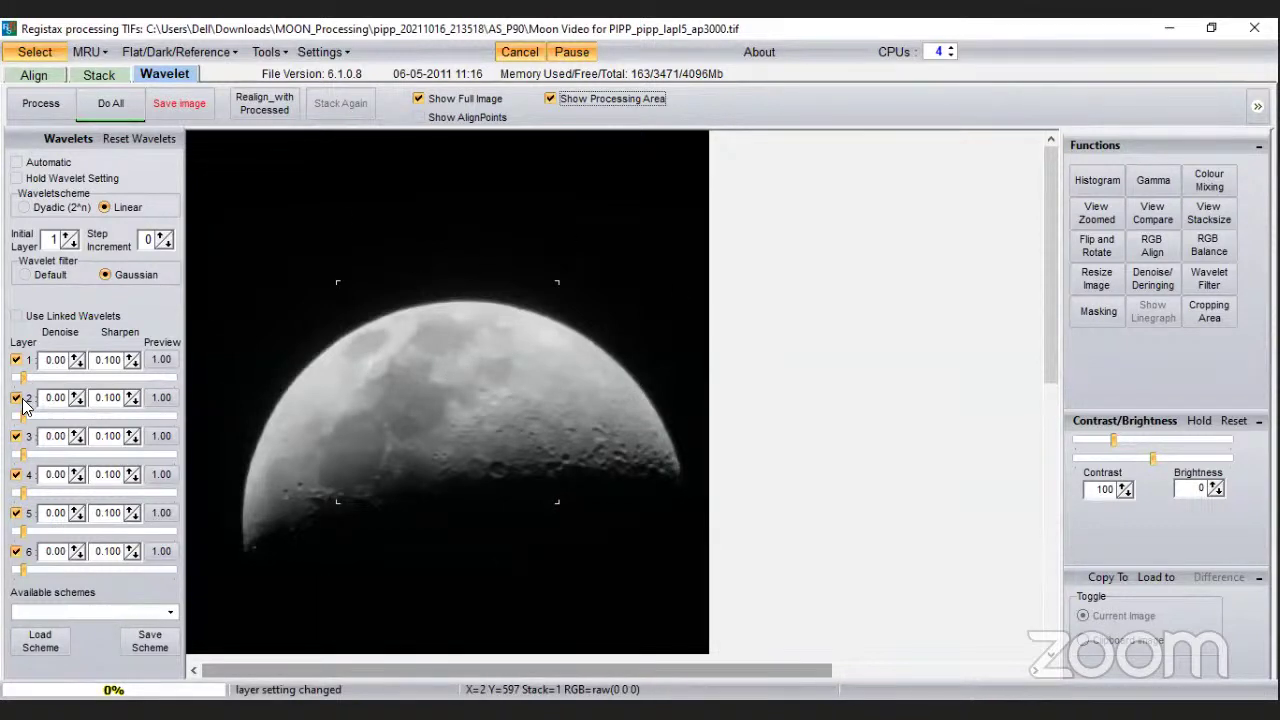
# - Set wavelet layers 1, 2, 3, 4 and 6 to 70.5, 27.5, 18.3, 2.4 and 65.6 and apply them to the whole image
pyautogui.moveTo(24, 383); pyautogui.dragTo(111, 383)
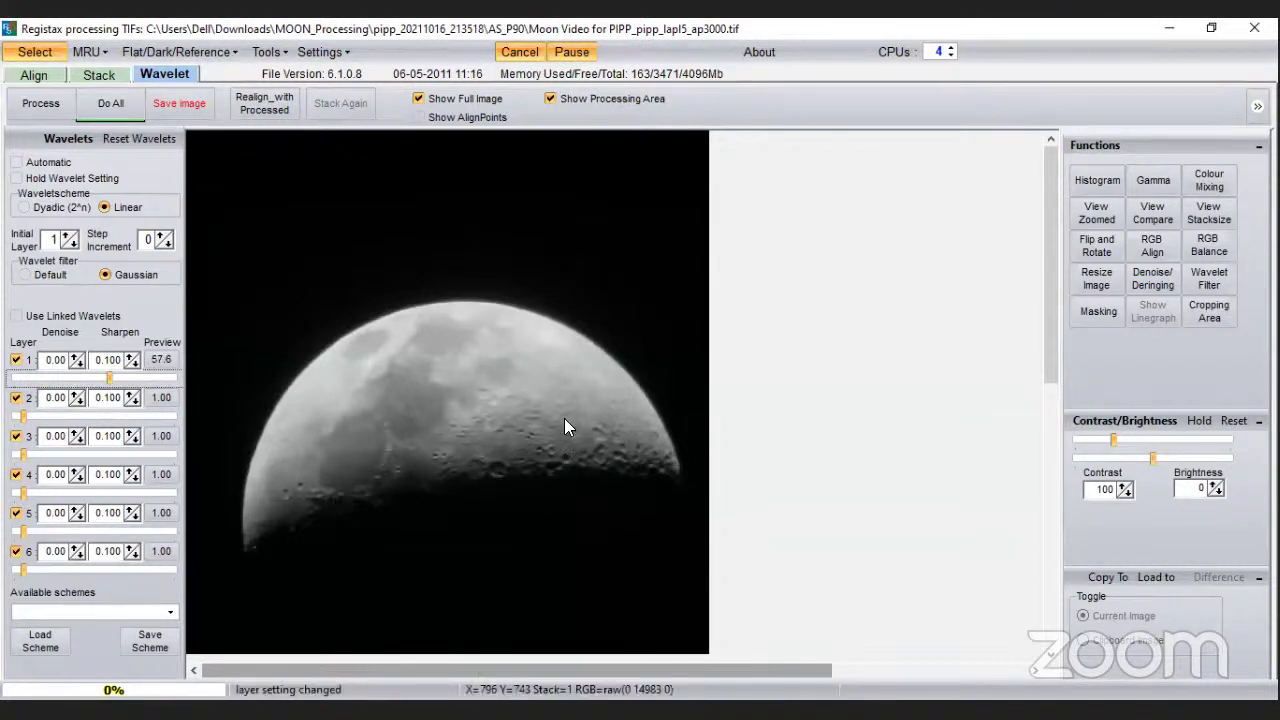
pyautogui.moveTo(120, 380); pyautogui.dragTo(137, 381)
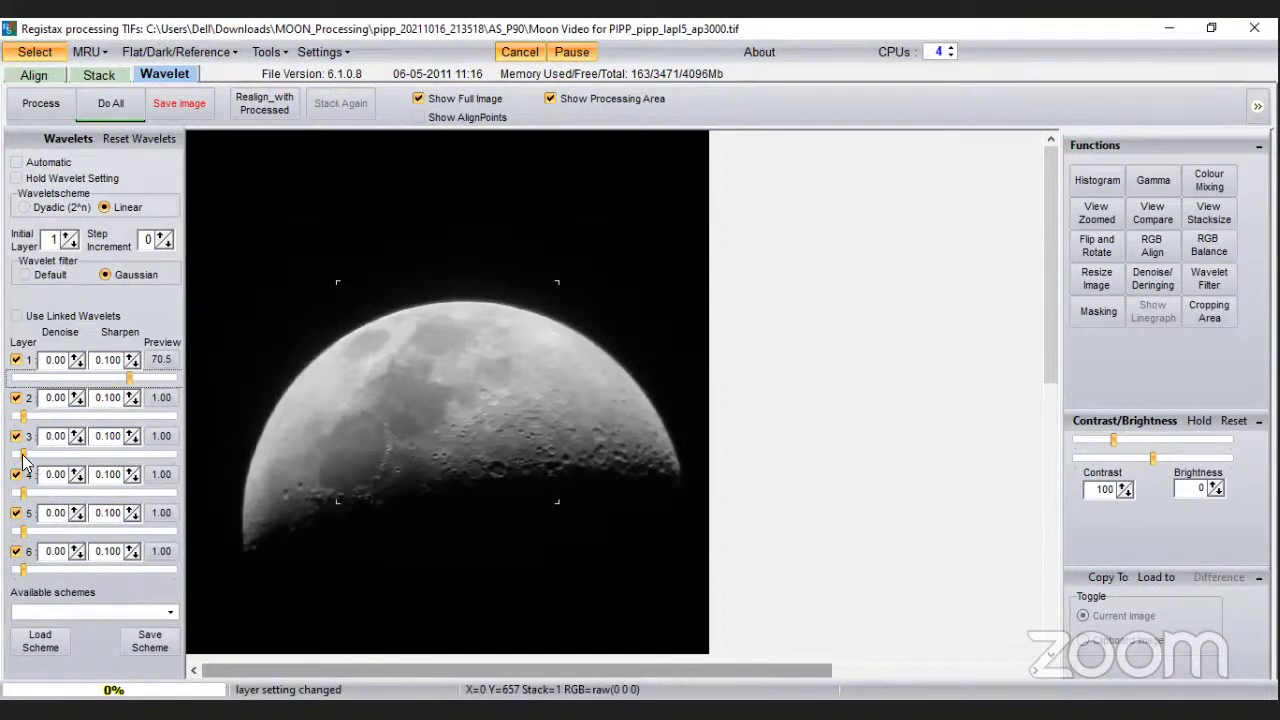
pyautogui.moveTo(24, 414); pyautogui.dragTo(64, 415)
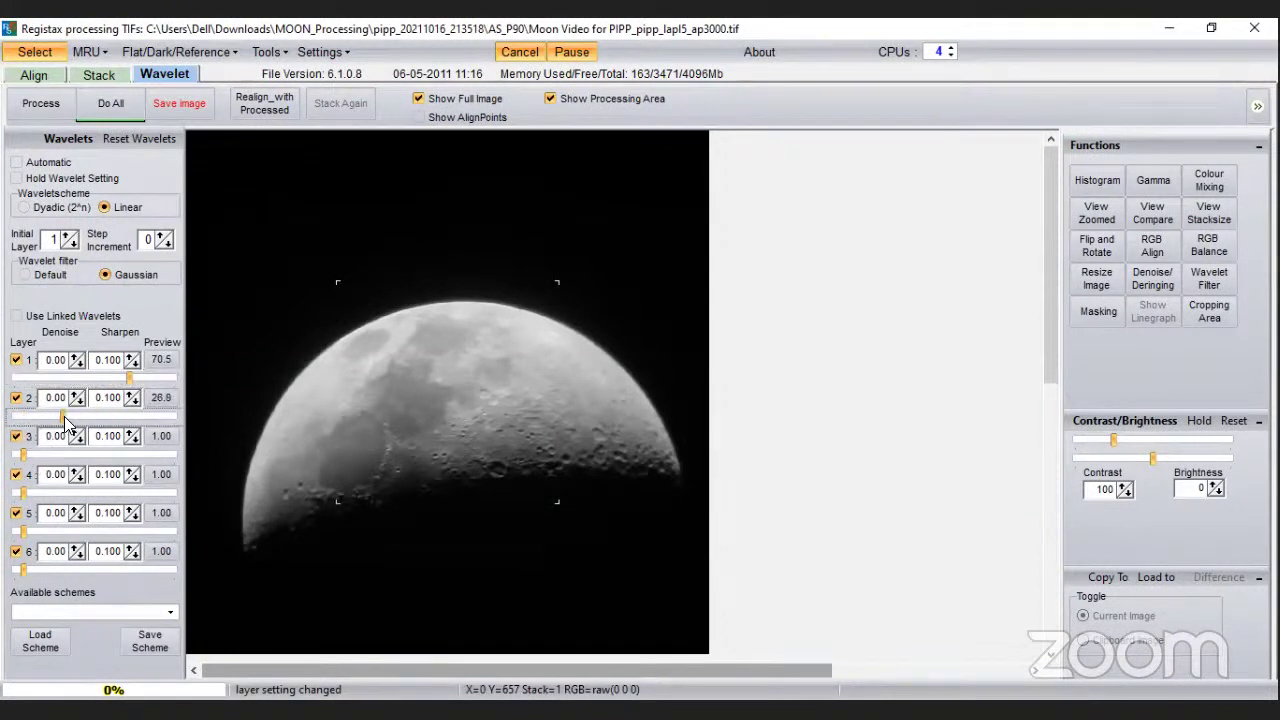
pyautogui.moveTo(23, 455); pyautogui.dragTo(28, 491)
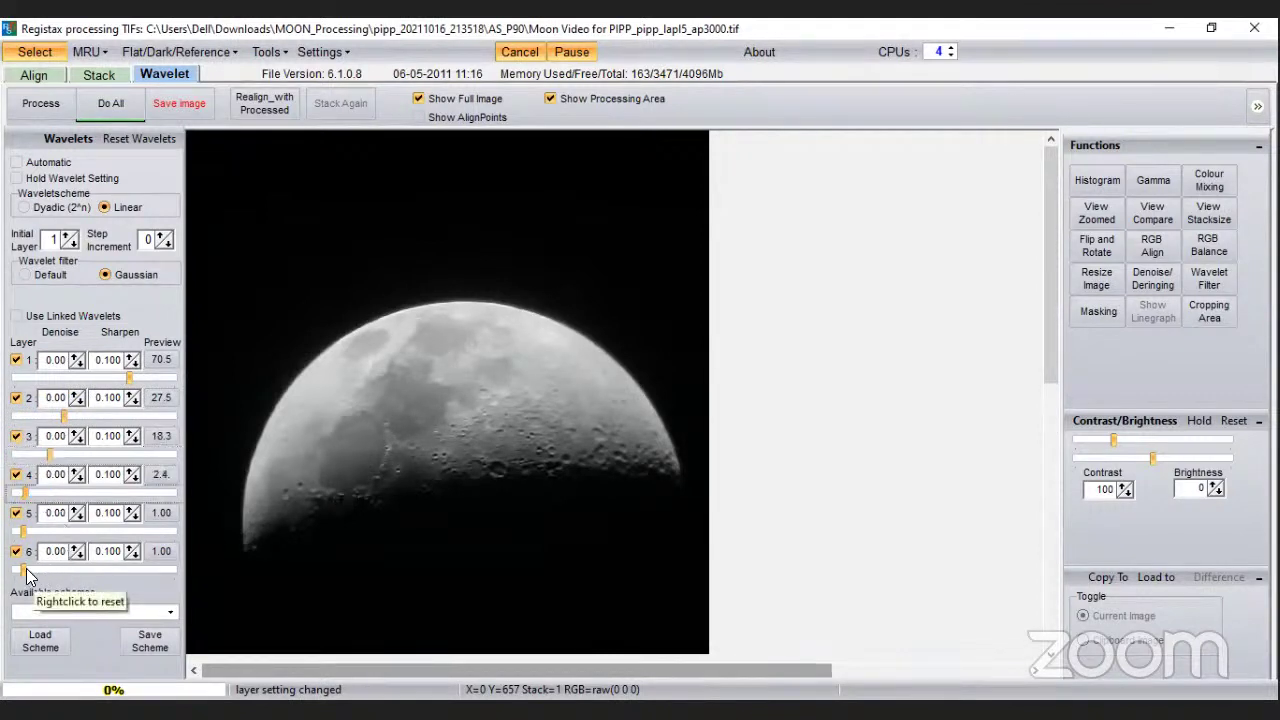
pyautogui.moveTo(25, 571); pyautogui.dragTo(118, 569)
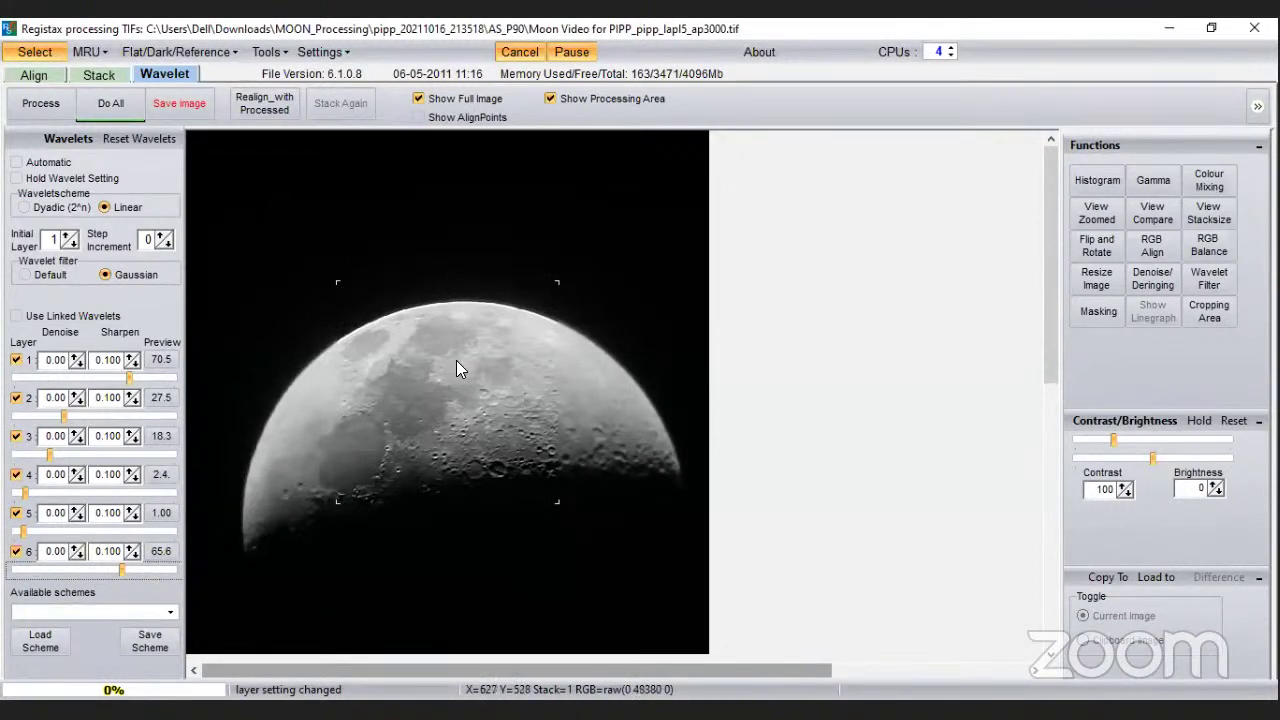
pyautogui.click(108, 102)
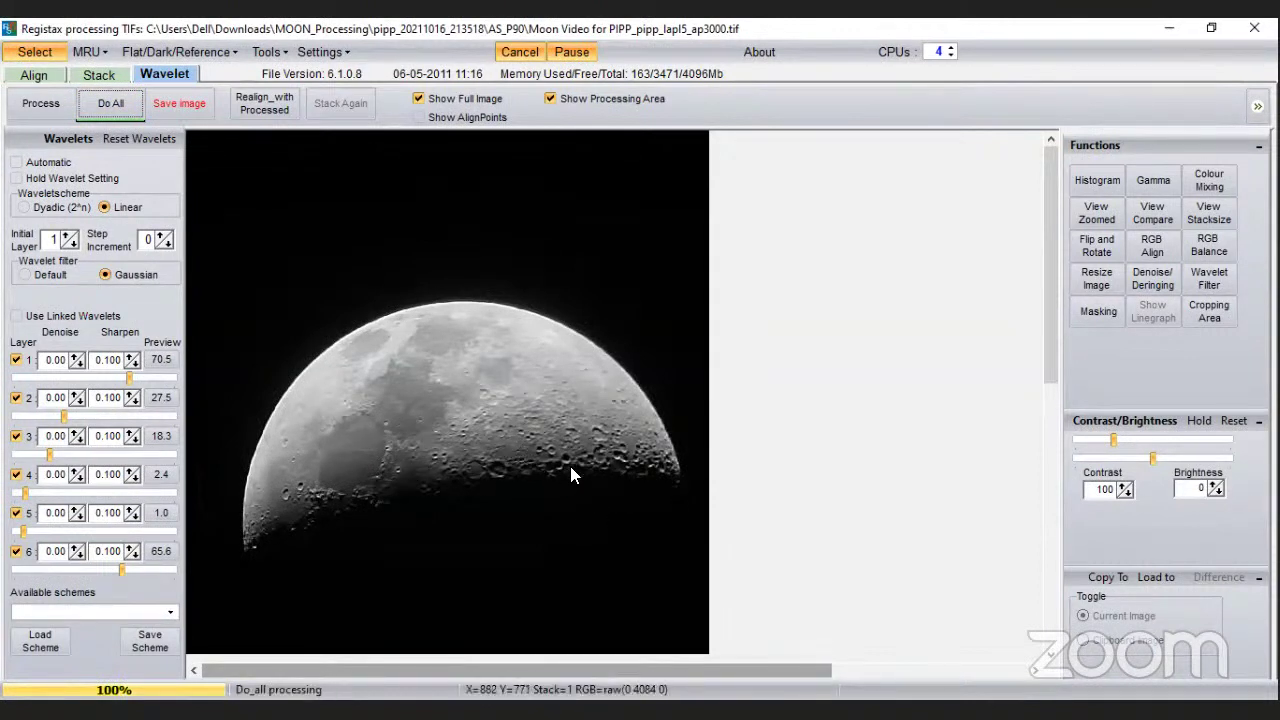
# - Lower the moon image's brightness to -8 and apply the adjustment to the whole image
pyautogui.moveTo(1047, 281)
pyautogui.mouseDown()
pyautogui.moveTo(1054, 320)
pyautogui.moveTo(1055, 273)
pyautogui.moveTo(1044, 294)
pyautogui.mouseUp()
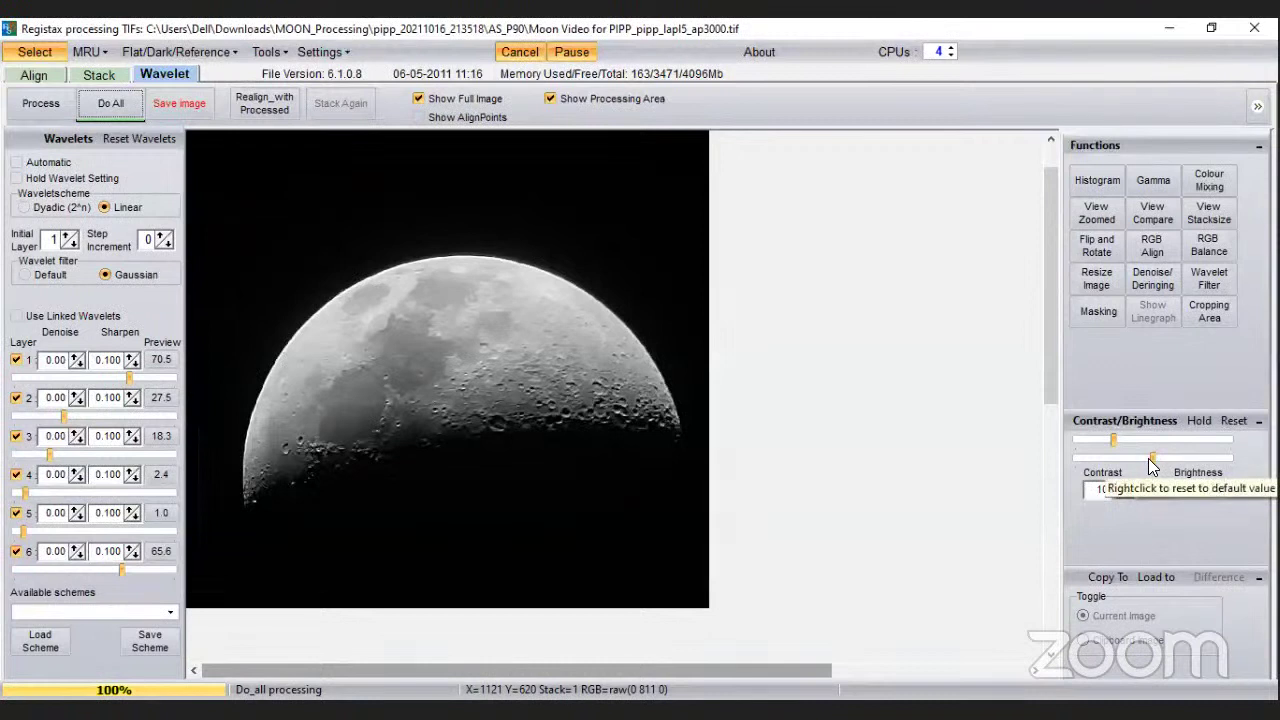
pyautogui.moveTo(1148, 458); pyautogui.dragTo(1132, 456)
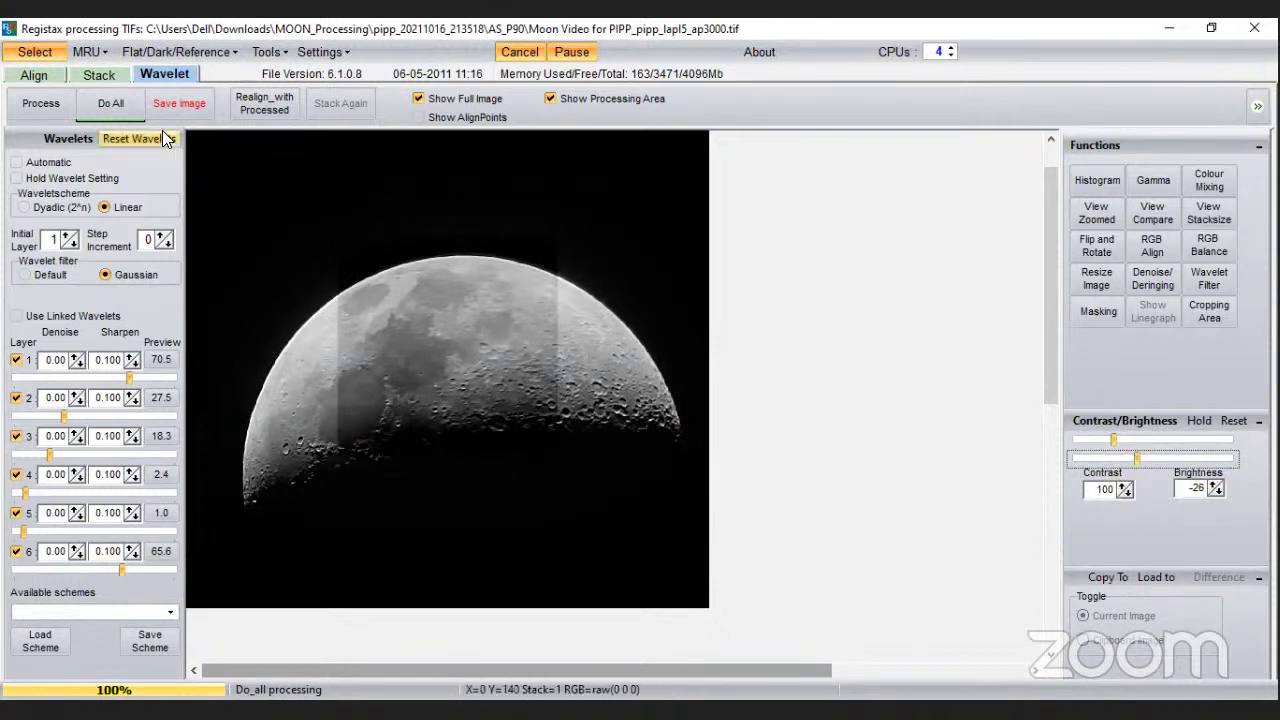
pyautogui.click(123, 110)
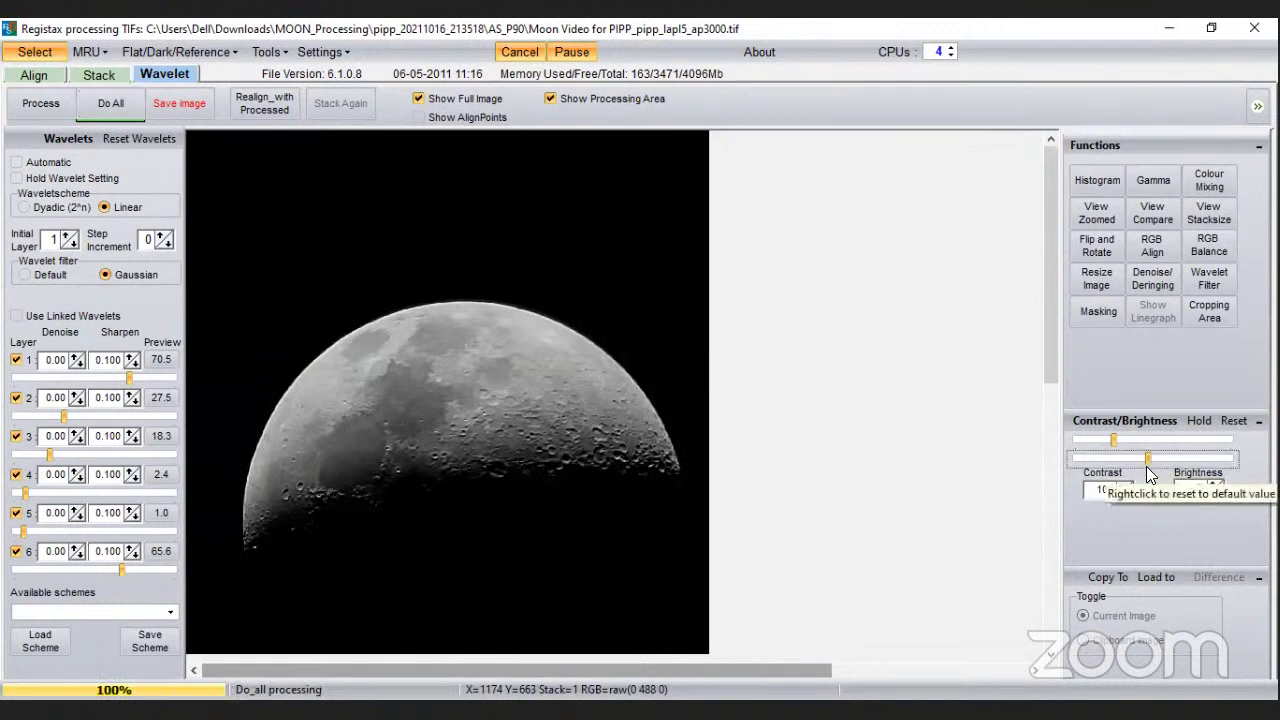
pyautogui.moveTo(1136, 460); pyautogui.dragTo(1147, 460)
pyautogui.click(111, 103)
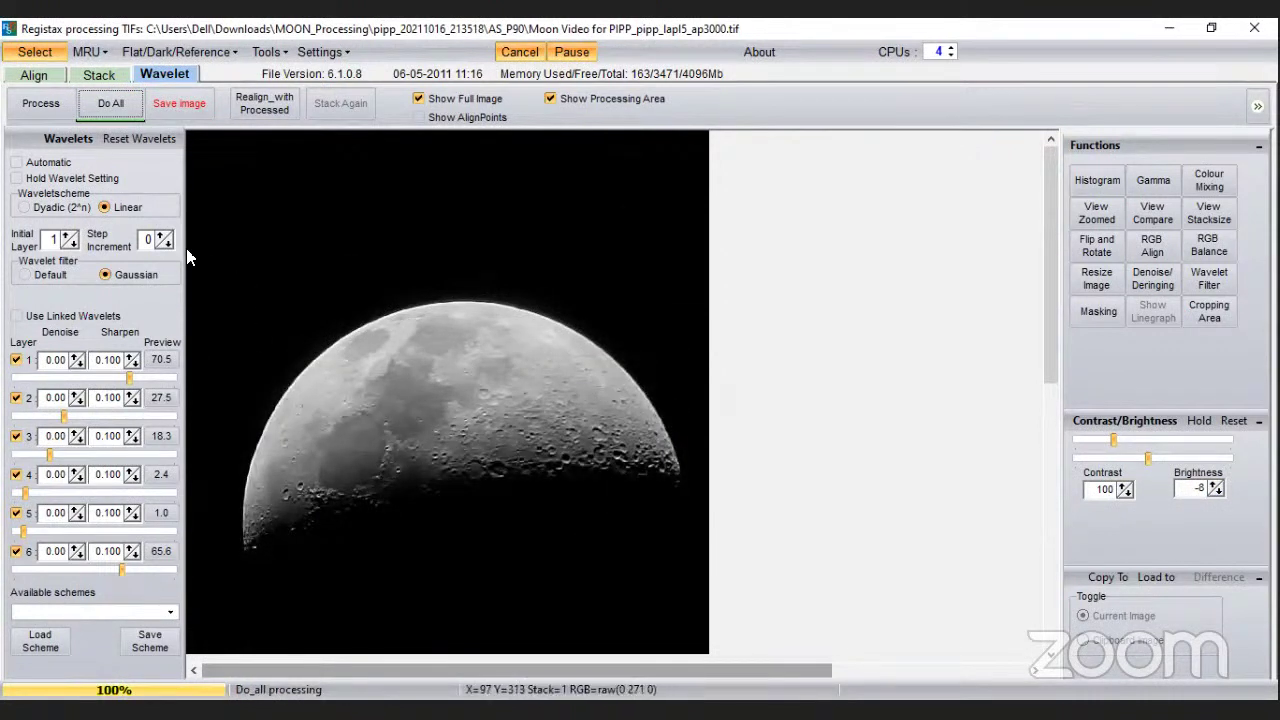
# - Save the processed image in the AS_P90 folder as a 16-bit TIFF named FINAL_STACK
pyautogui.click(187, 105)
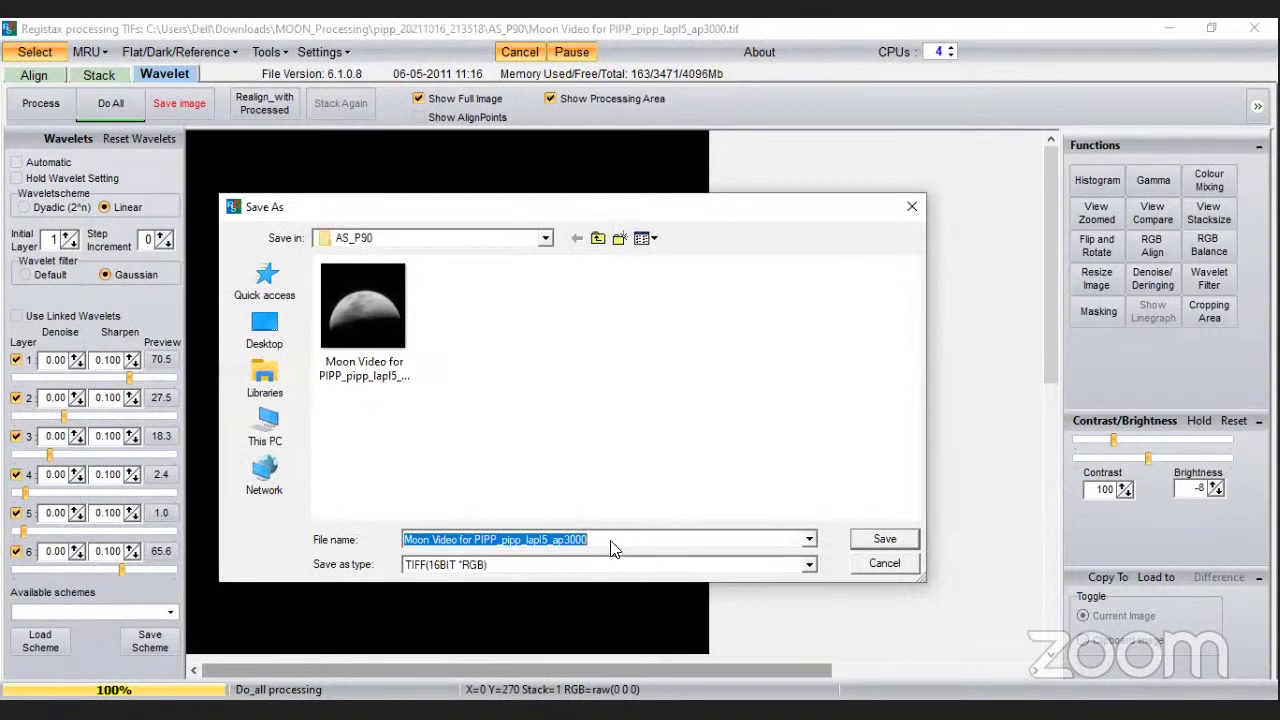
pyautogui.press('BackSpace')
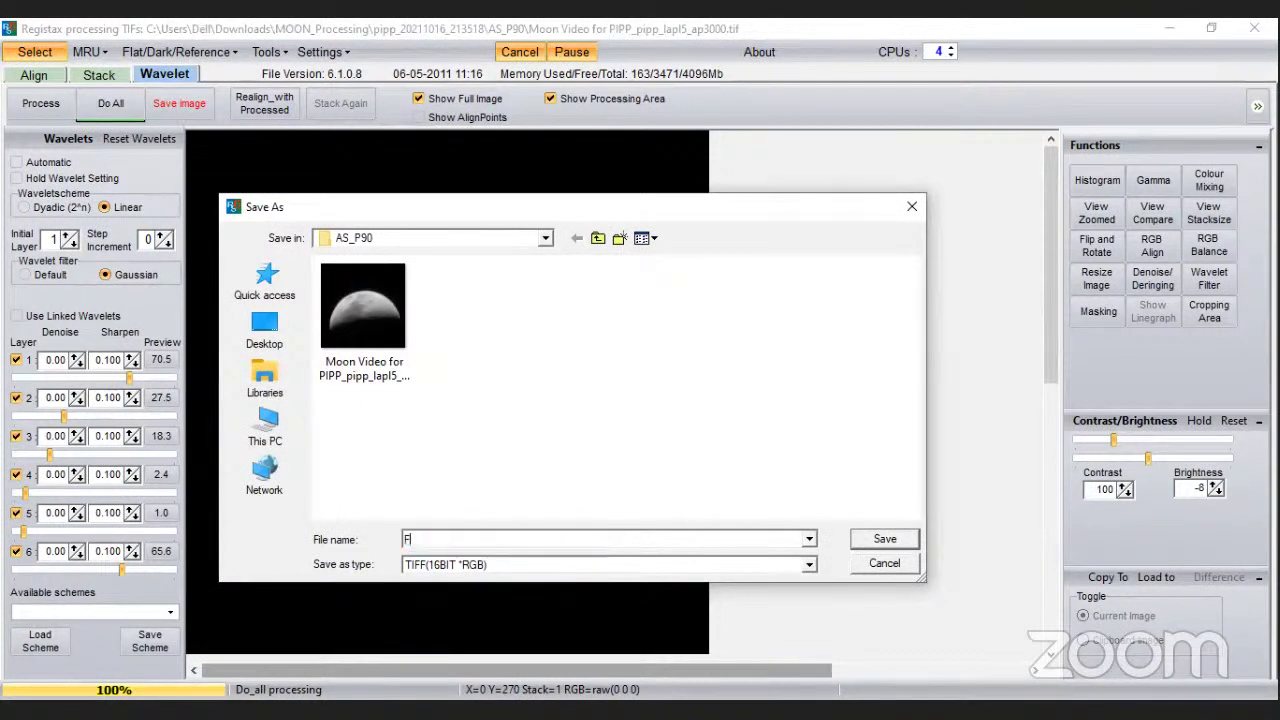
pyautogui.write('FINAL_STACK')
pyautogui.click(881, 540)
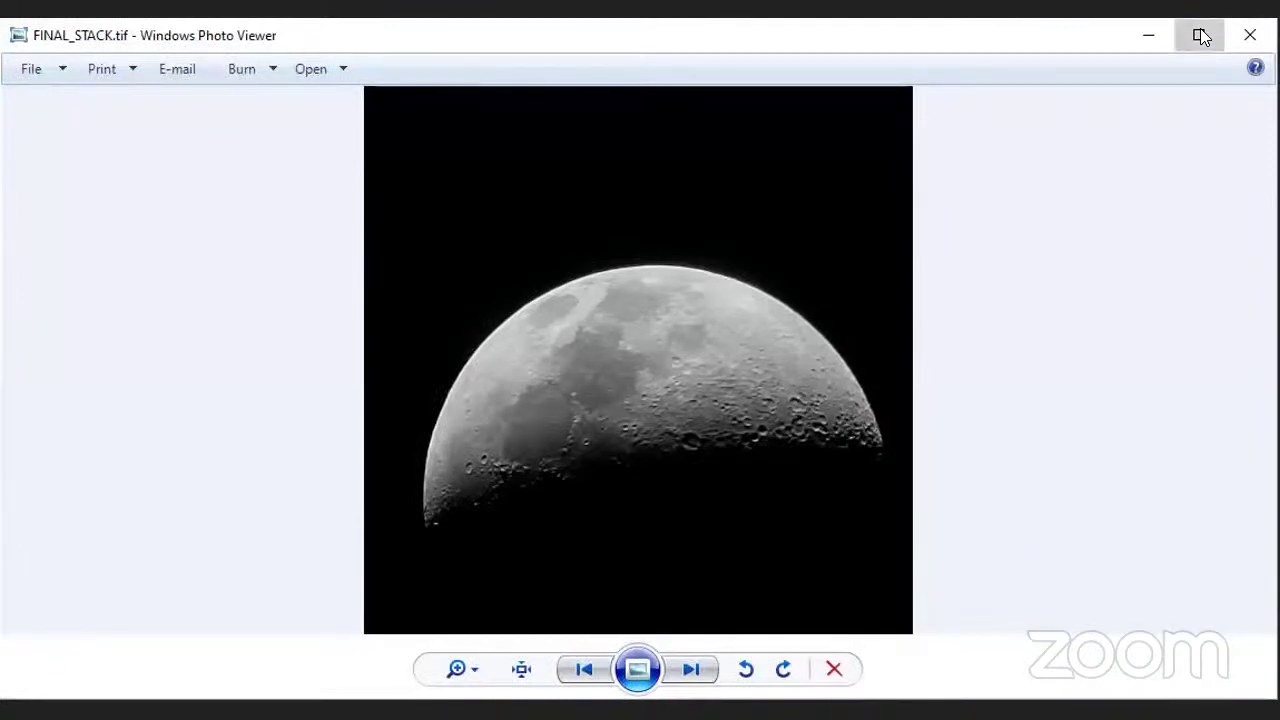
# - Examine the craters, lunar edge and shadow boundary of FINAL_STACK.tif enlarged in a maximized Windows Photo Viewer
pyautogui.click(1201, 37)
pyautogui.scroll(3, 691, 451)
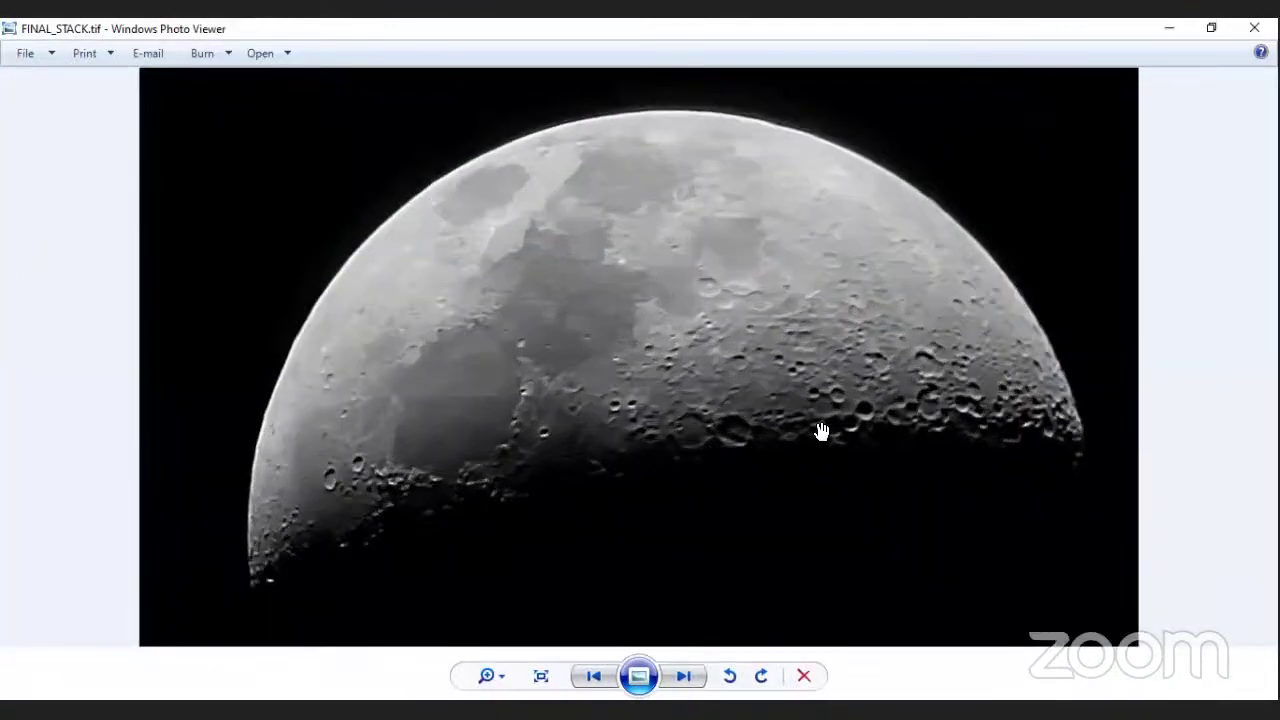
pyautogui.scroll(3, 960, 440)
pyautogui.scroll(-2, 880, 460)
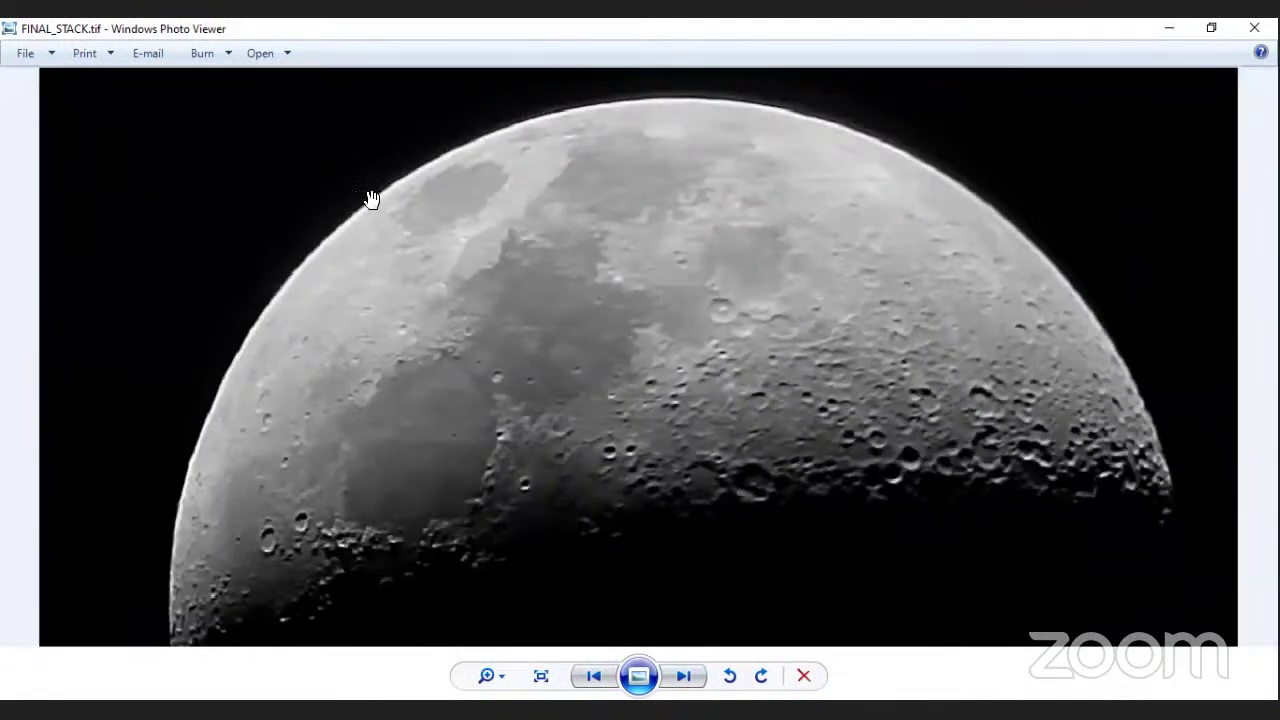
pyautogui.moveTo(700, 345); pyautogui.dragTo(831, 297)
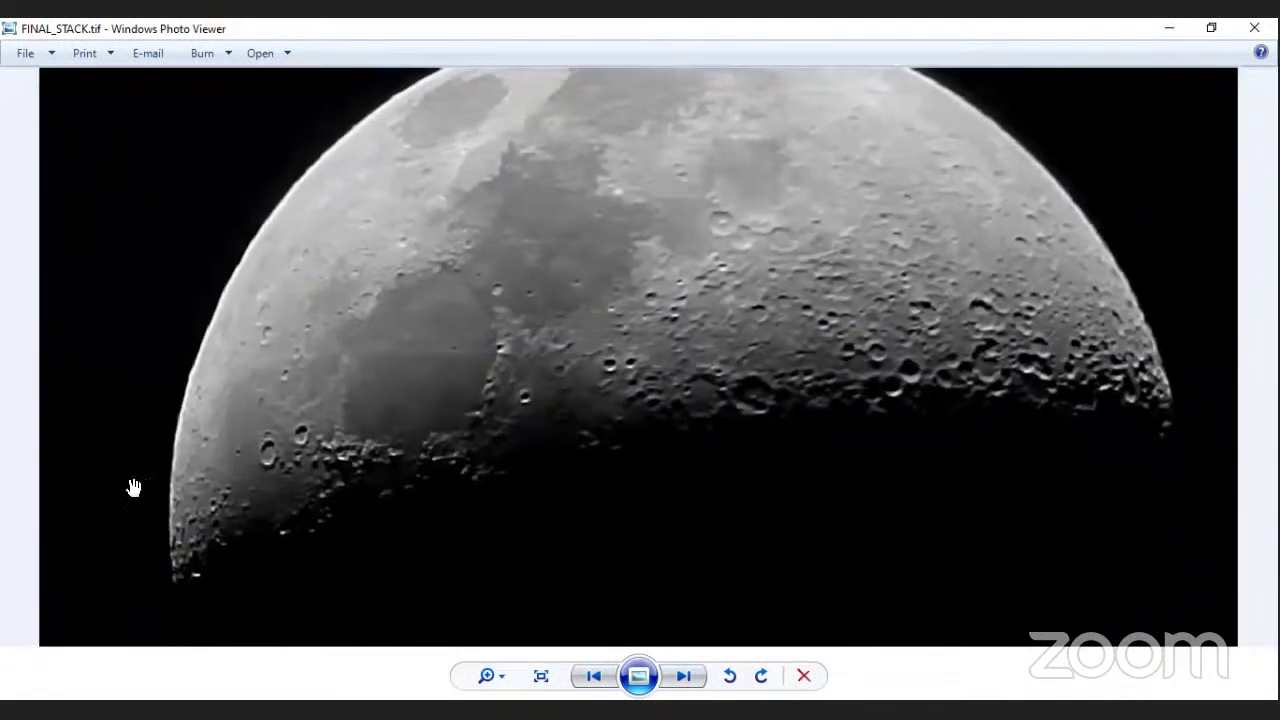
pyautogui.press('Up')
pyautogui.press('Up')
pyautogui.press('Up')
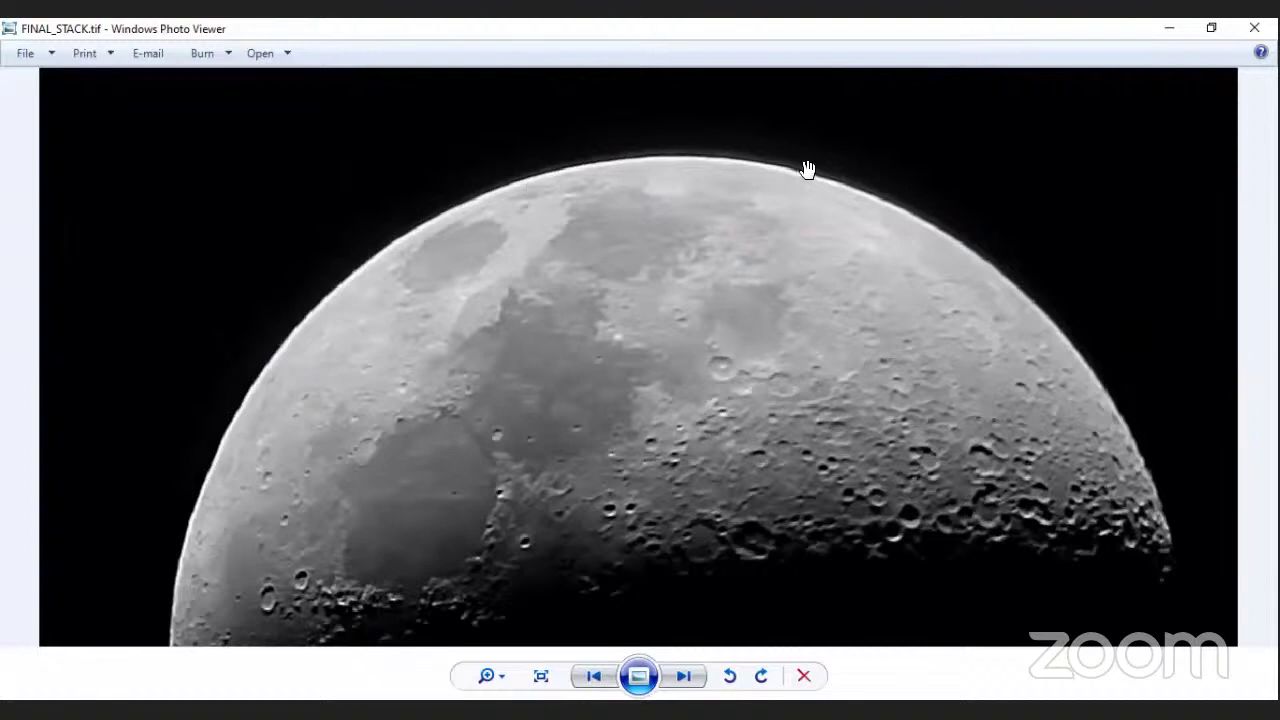
pyautogui.press('Down')
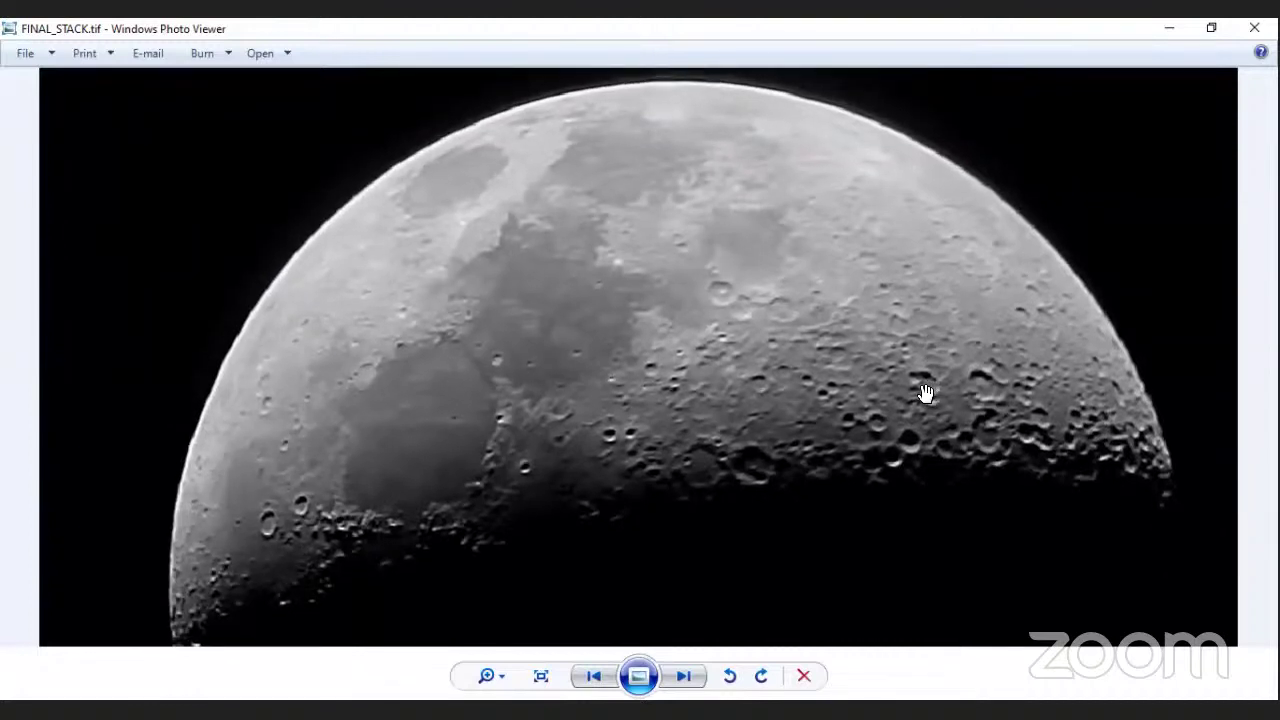
pyautogui.scroll(-3, 811, 451)
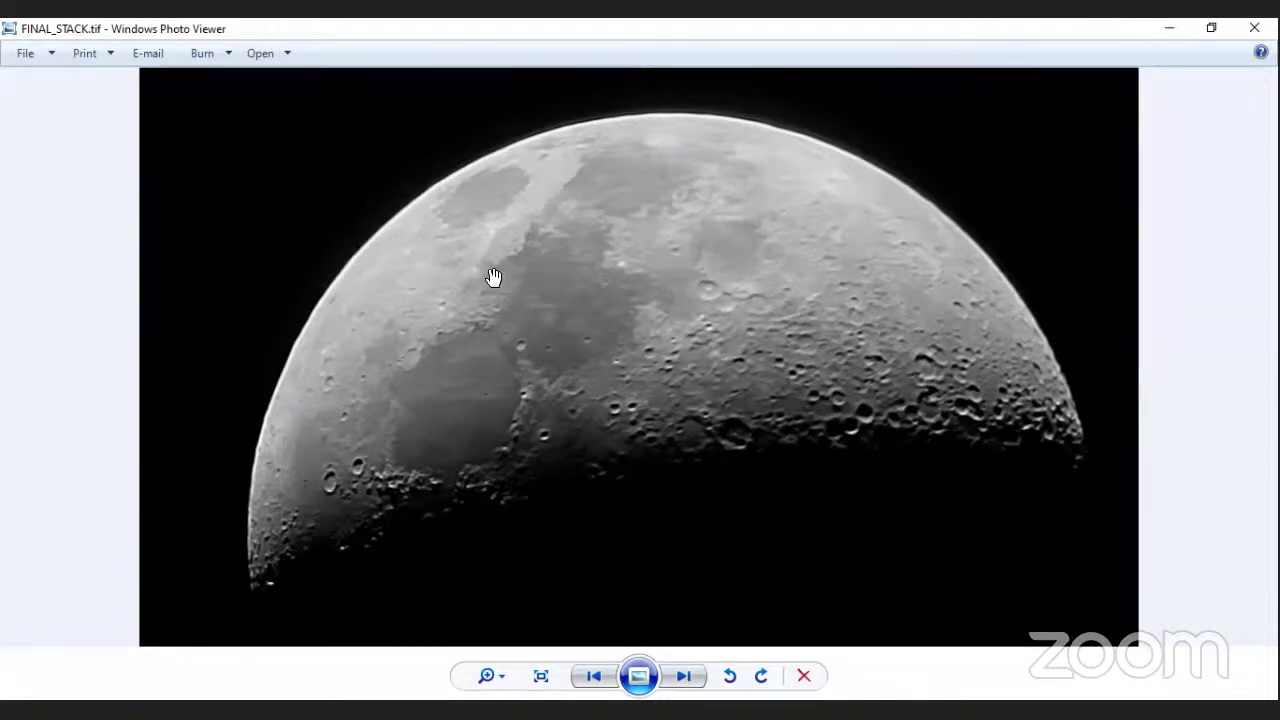
pyautogui.scroll(-3, 662, 364)
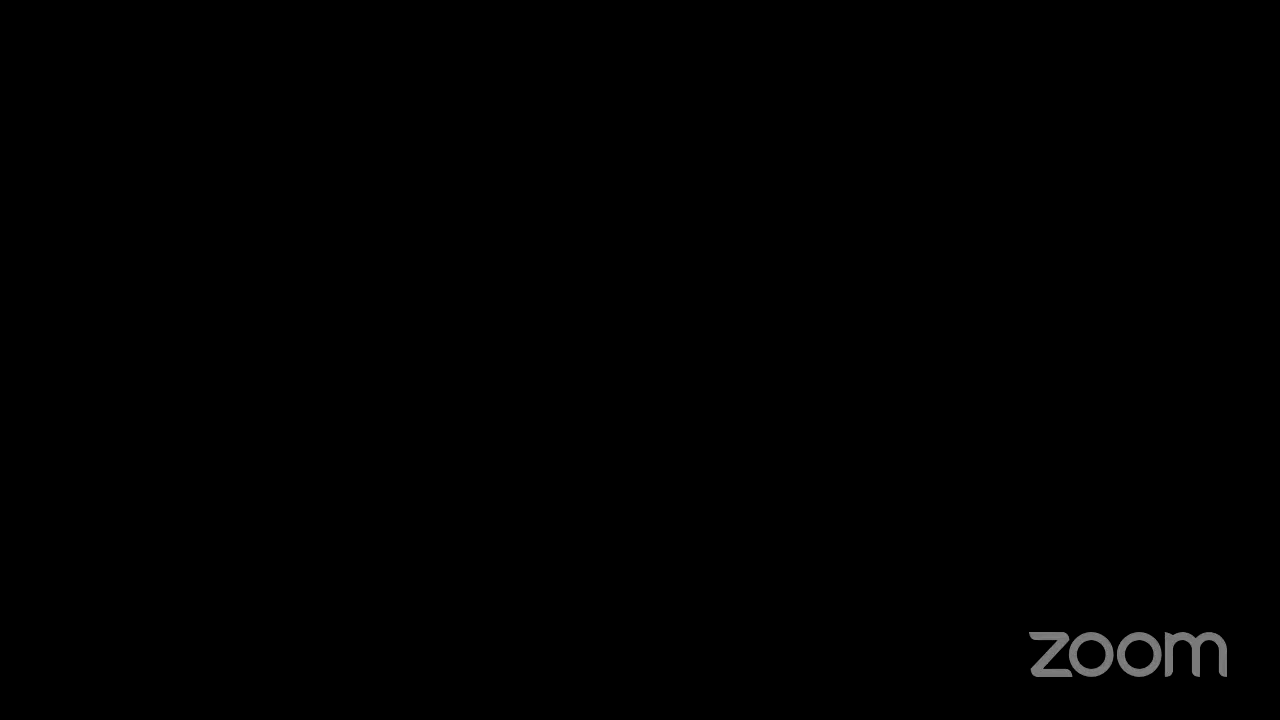
# - Review the original Moon Video for PIPP.MOV in VLC media player, skip ahead to about 00:59, and close the player
pyautogui.click(728, 432)
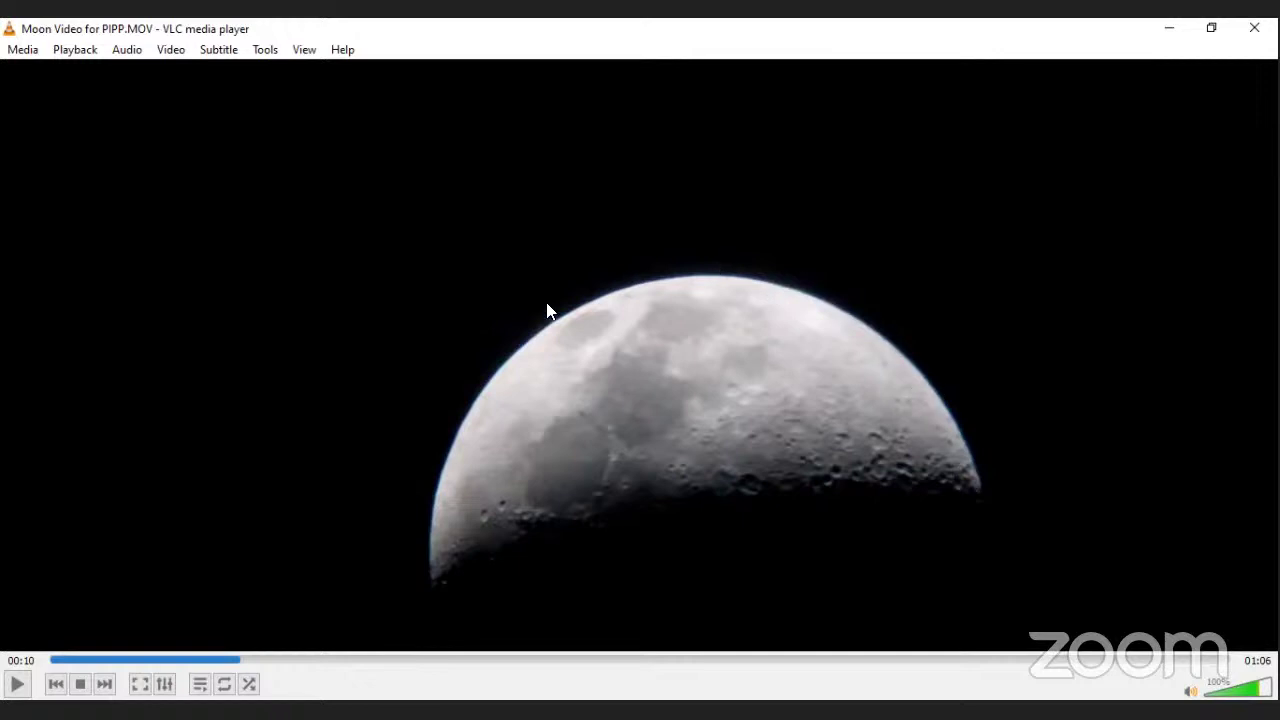
pyautogui.click(1106, 660)
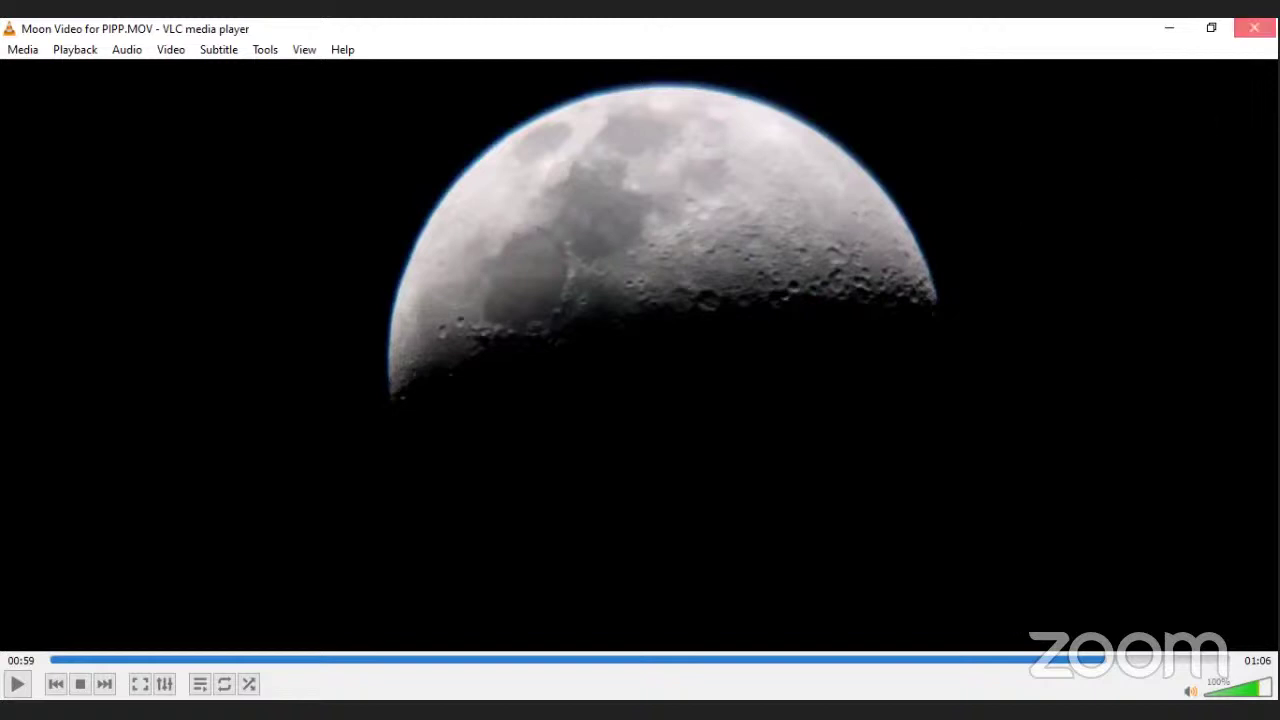
pyautogui.click(1254, 28)
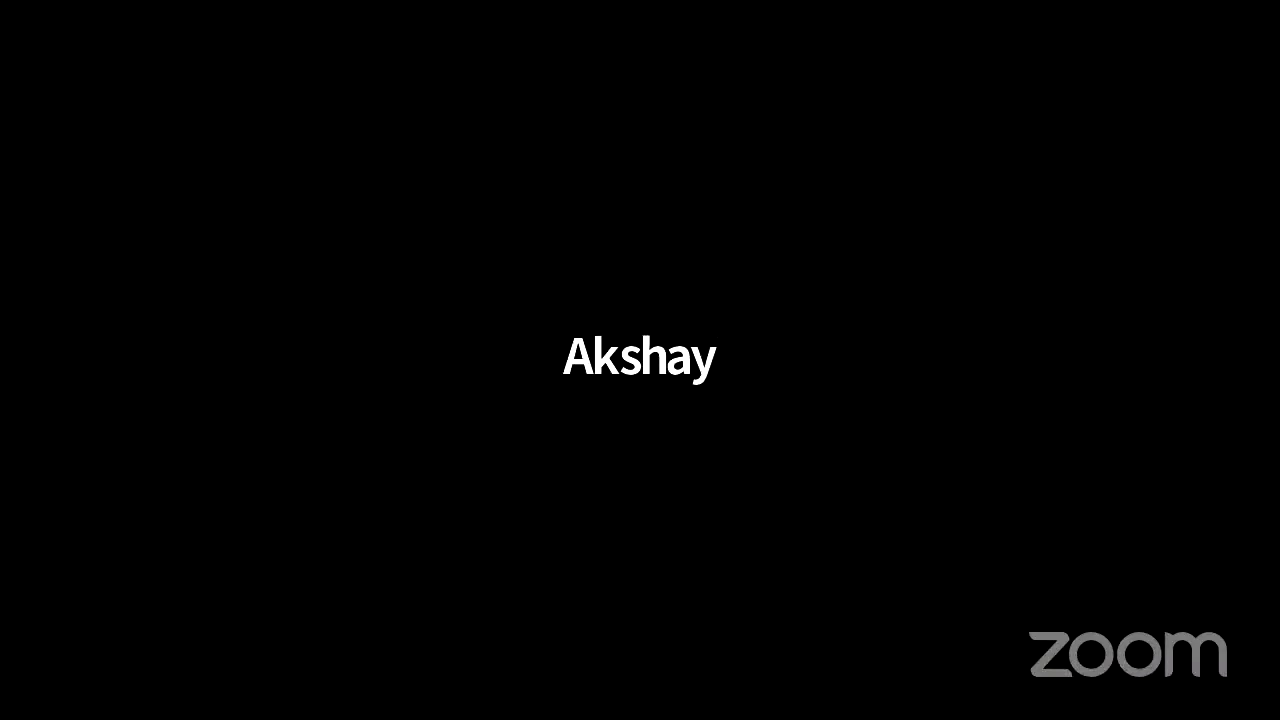